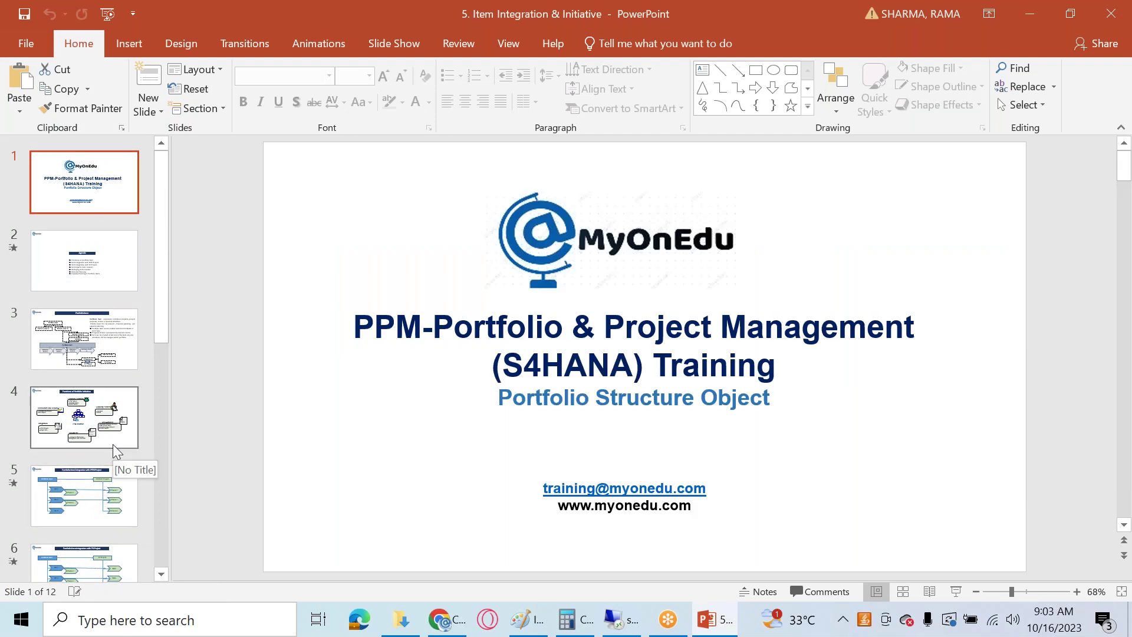
scroll(112, 448, "down", 3)
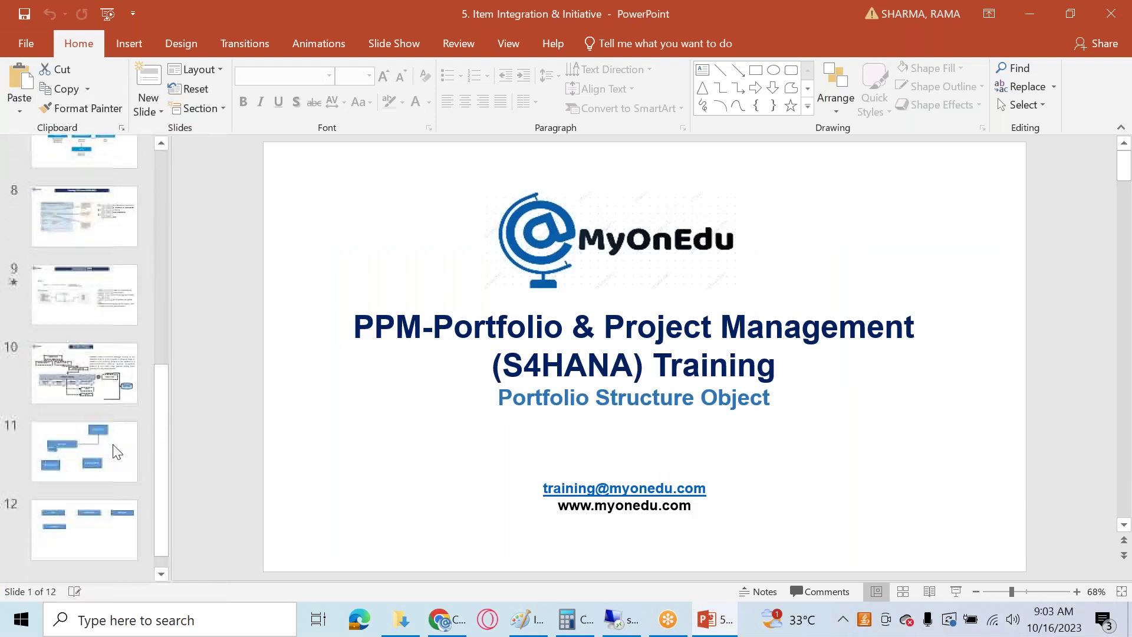
Scroll the thumbnail pane and select slide 12 of 12
left_click(97, 546)
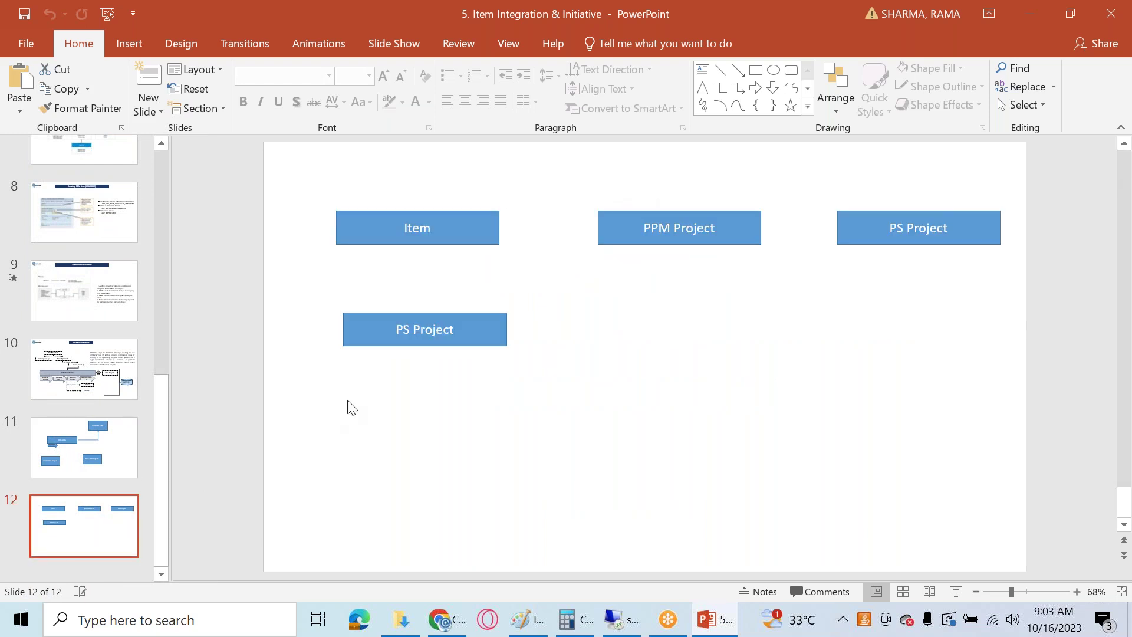
Delete the Item, PPM Project and both PS Project boxes from slide 12
left_click(358, 242)
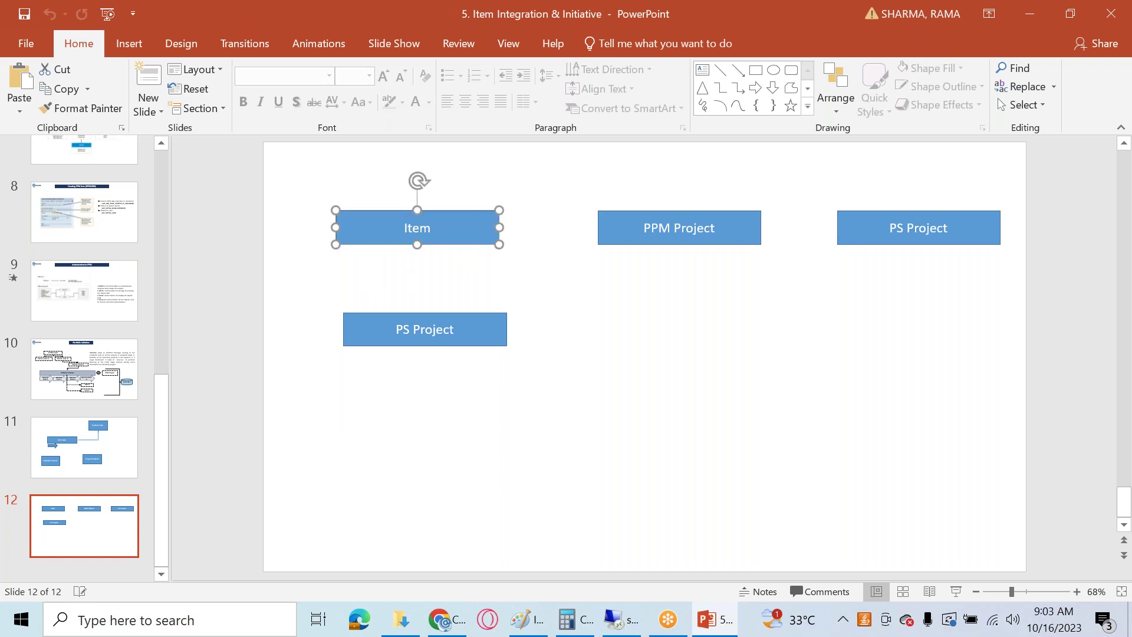
key("Delete")
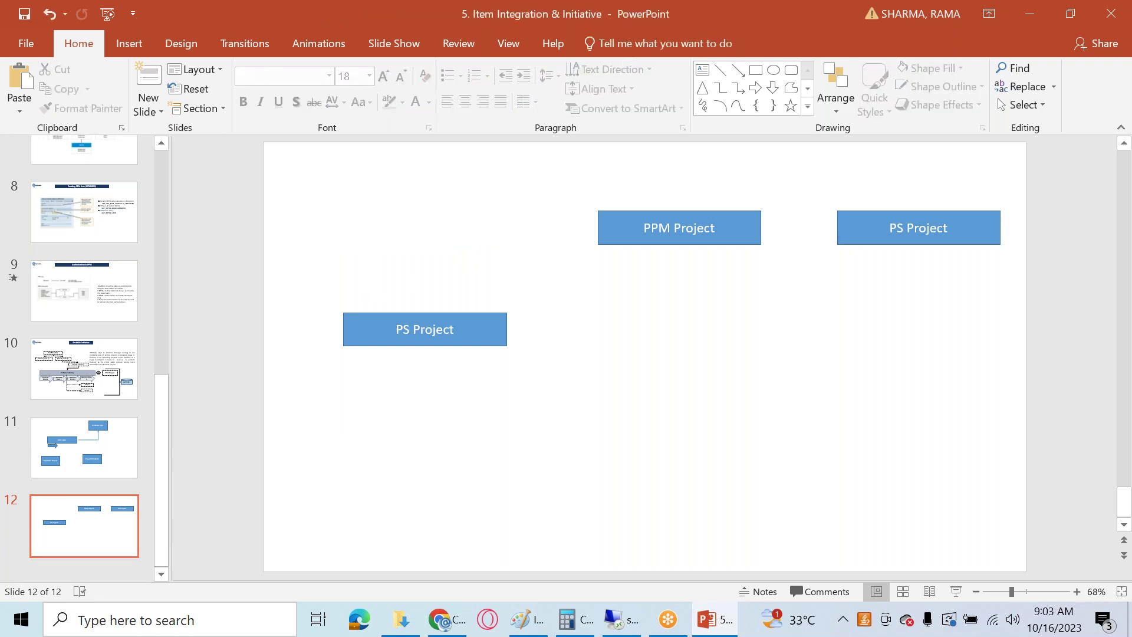
left_click(626, 241)
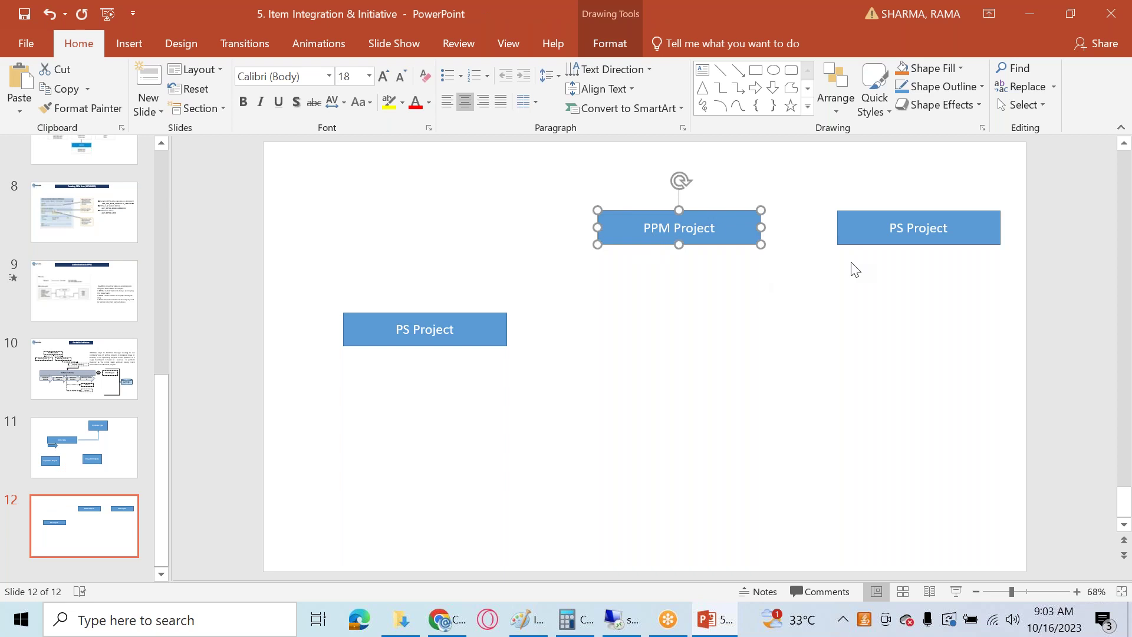
key("Delete")
left_click(856, 236)
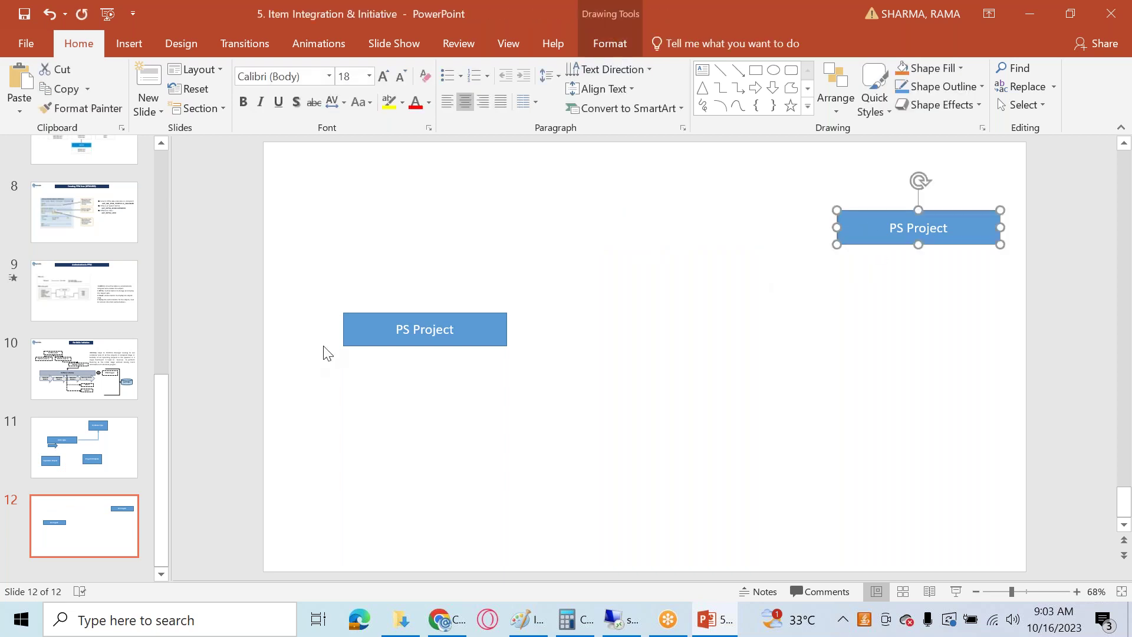
left_click(350, 330)
key("Delete")
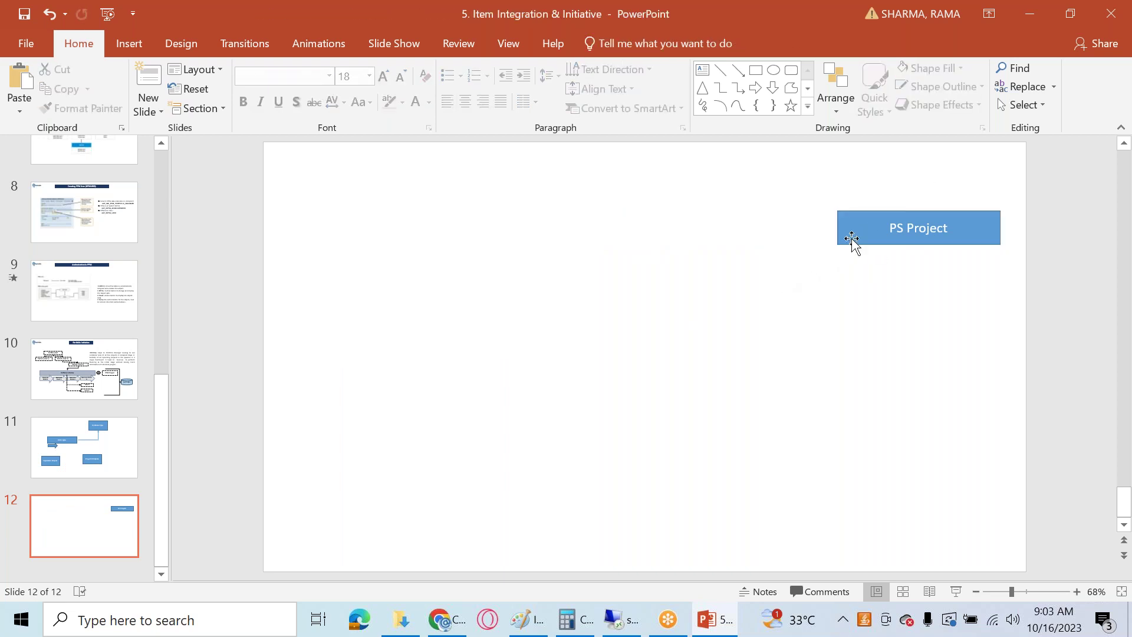
left_click(869, 224)
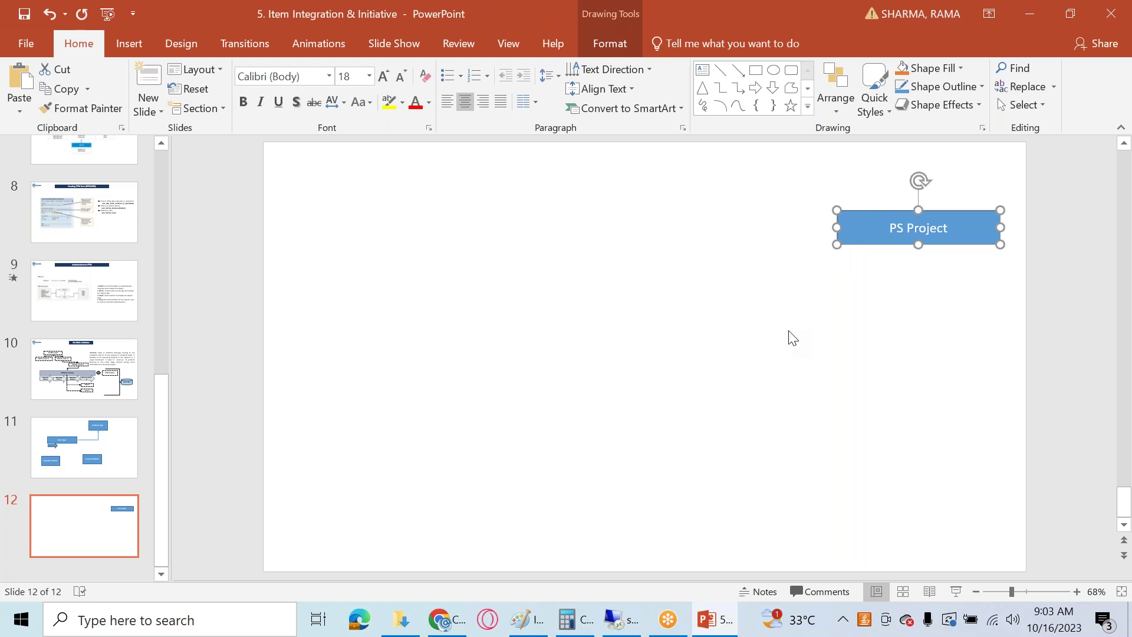
key("Delete")
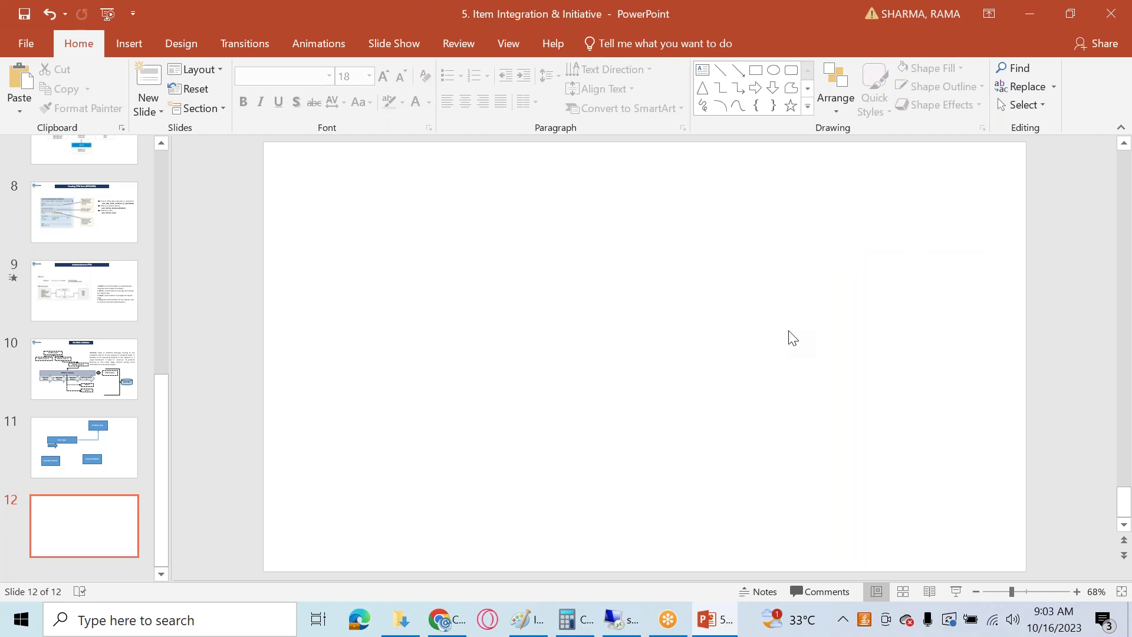
left_click(756, 71)
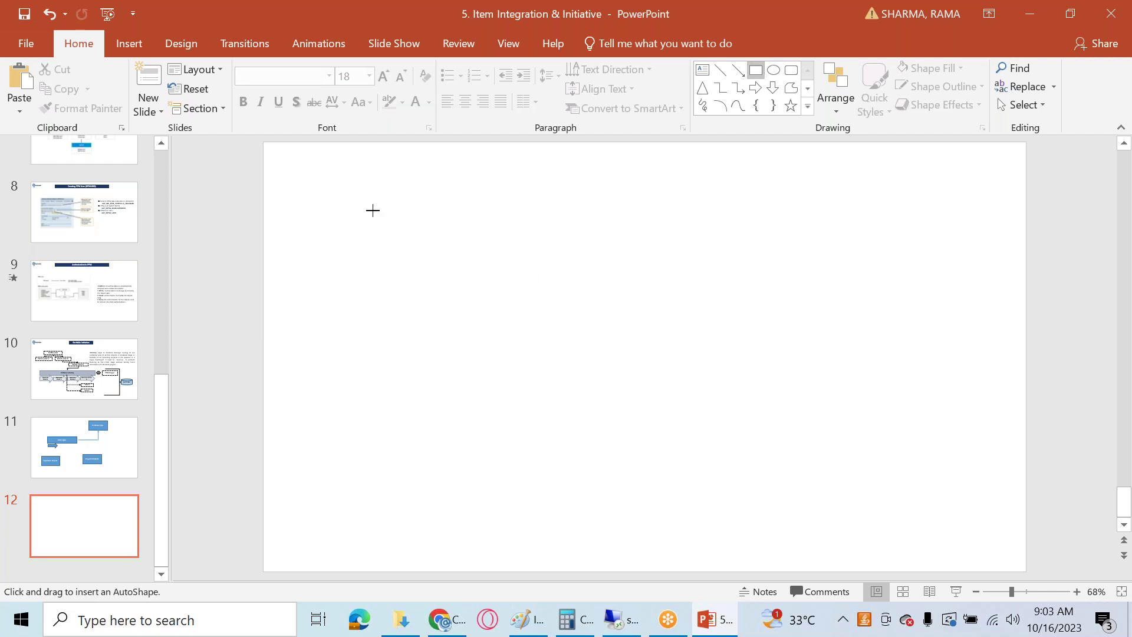
Draw a rectangle labelled 'Last level Bucket', fixing the spelling
mouse_move(371, 186)
left_mouse_down()
mouse_move(450, 222)
mouse_move(585, 222)
left_mouse_up()
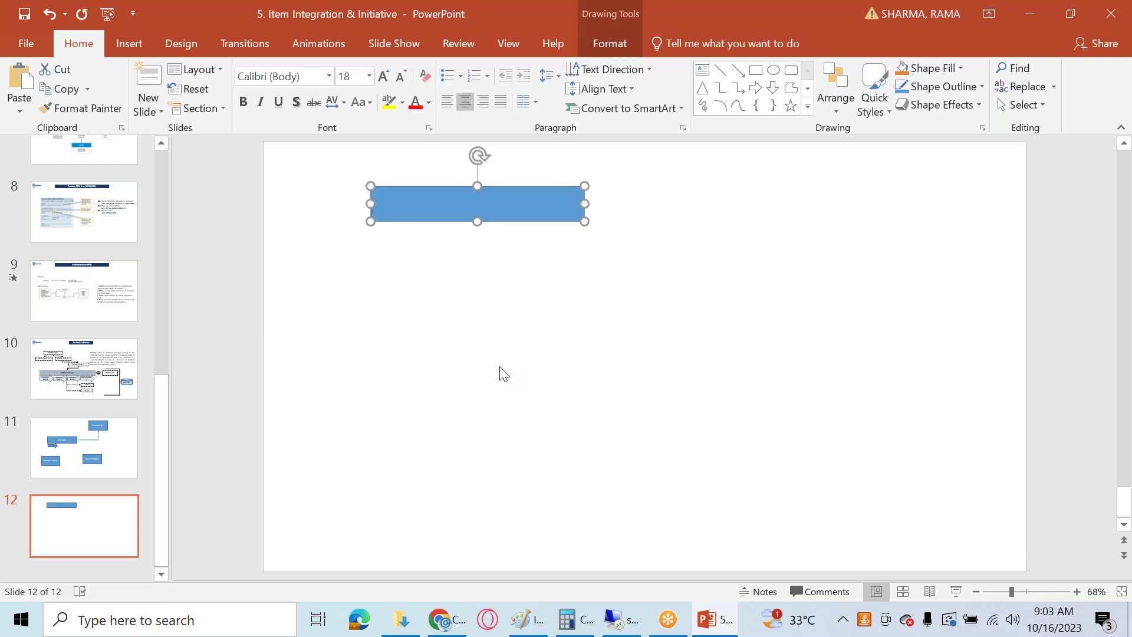
type("Last")
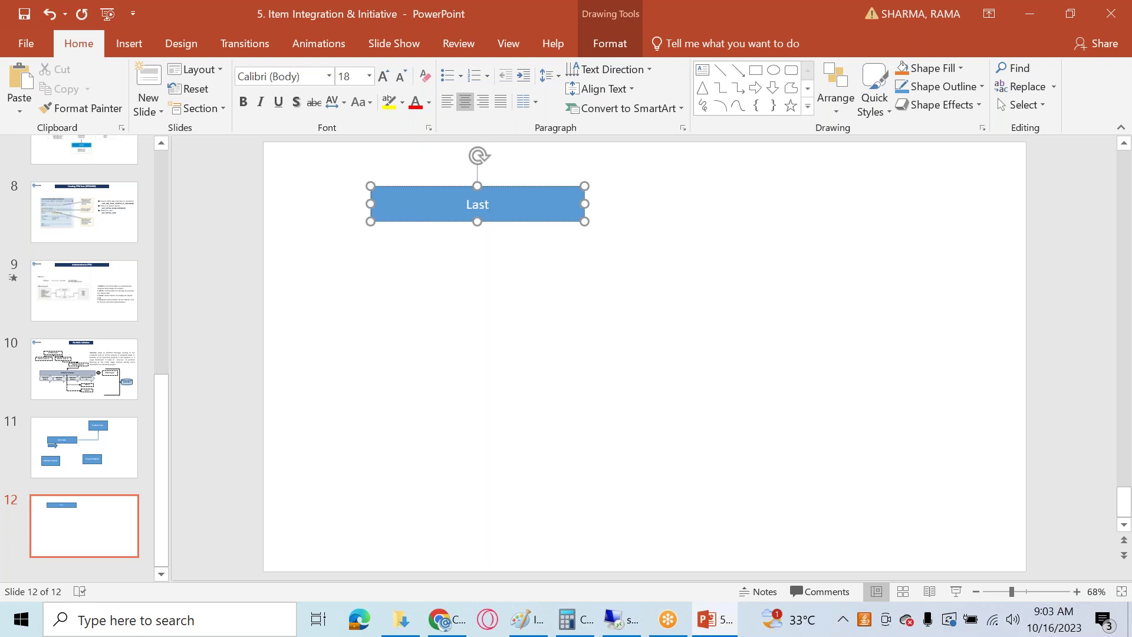
type(" Bu")
key("BackSpace")
type("cket")
left_click(393, 256)
left_click(468, 201)
type("level")
right_click(508, 216)
left_click(546, 223)
left_click(407, 229)
Duplicate the box below the original and relabel it 'Initiative Template'
left_click(390, 212)
key("ctrl+c")
key("ctrl+v")
left_click_drag(412, 230, 554, 330)
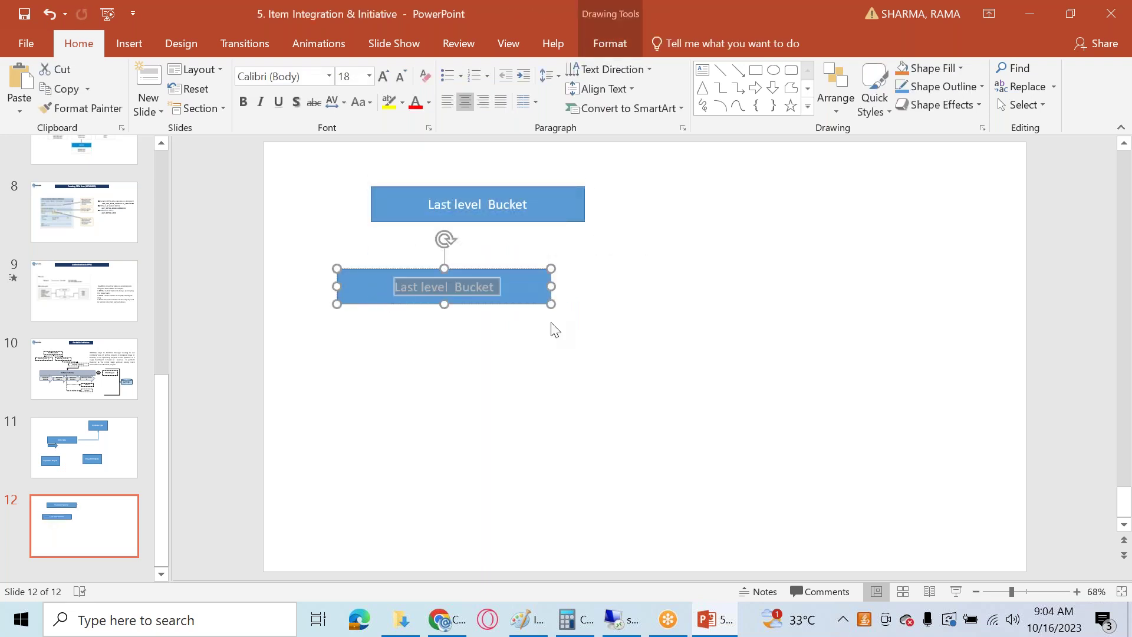
key("BackSpace")
type("Inititaiv")
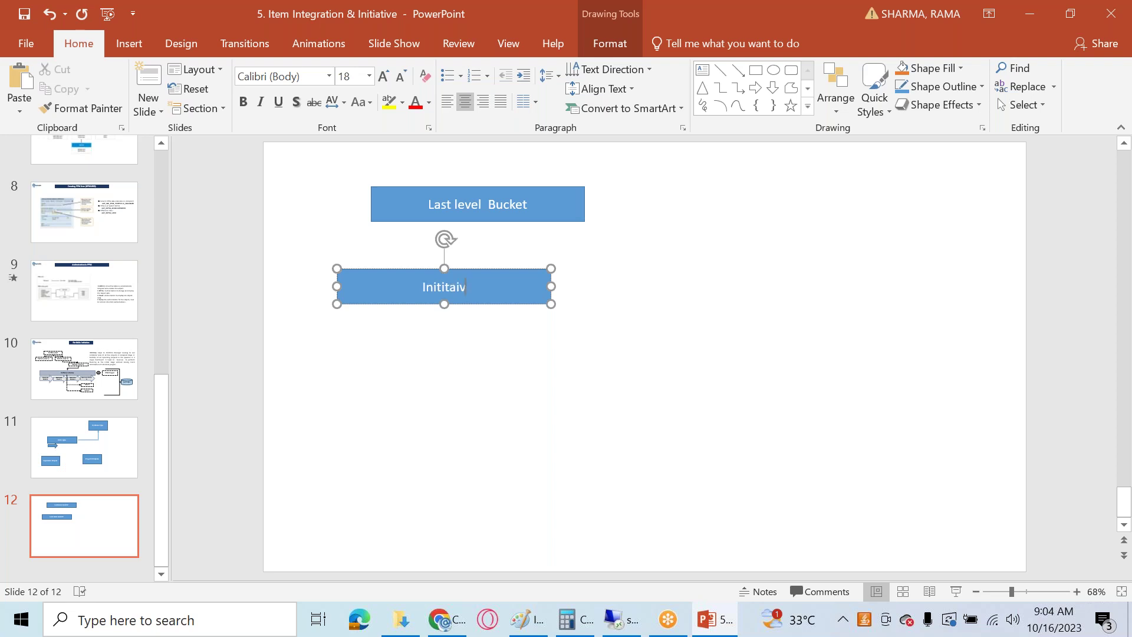
type("e Template")
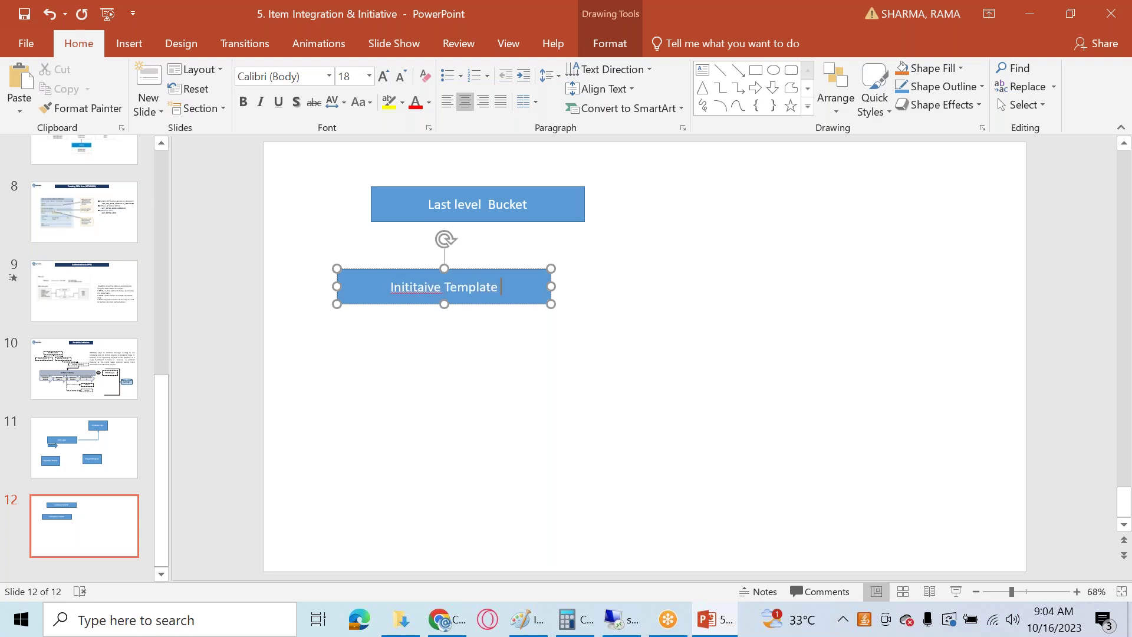
right_click(419, 293)
left_click(454, 307)
key("Escape")
Copy the Initiative Template box to the right and relabel it 'Initiative Type'
key("ctrl+c")
key("ctrl+v")
left_click_drag(370, 306, 747, 298)
left_click_drag(825, 287, 885, 282)
type("Type")
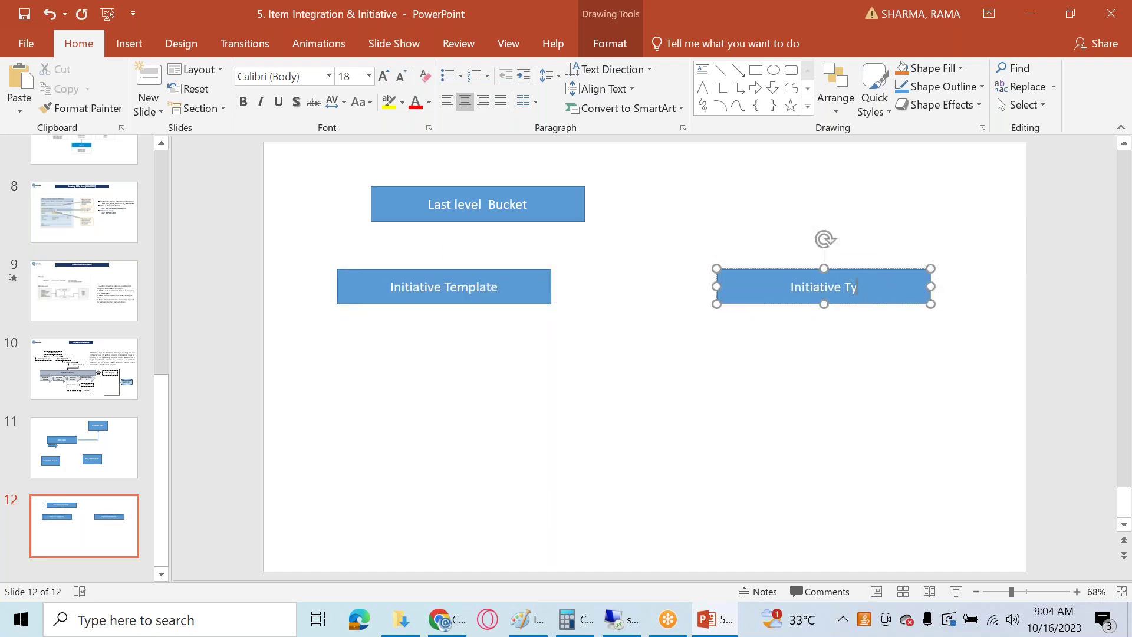
Link Last level Bucket to both lower boxes with elbow connectors, then ink red checks
left_click(737, 87)
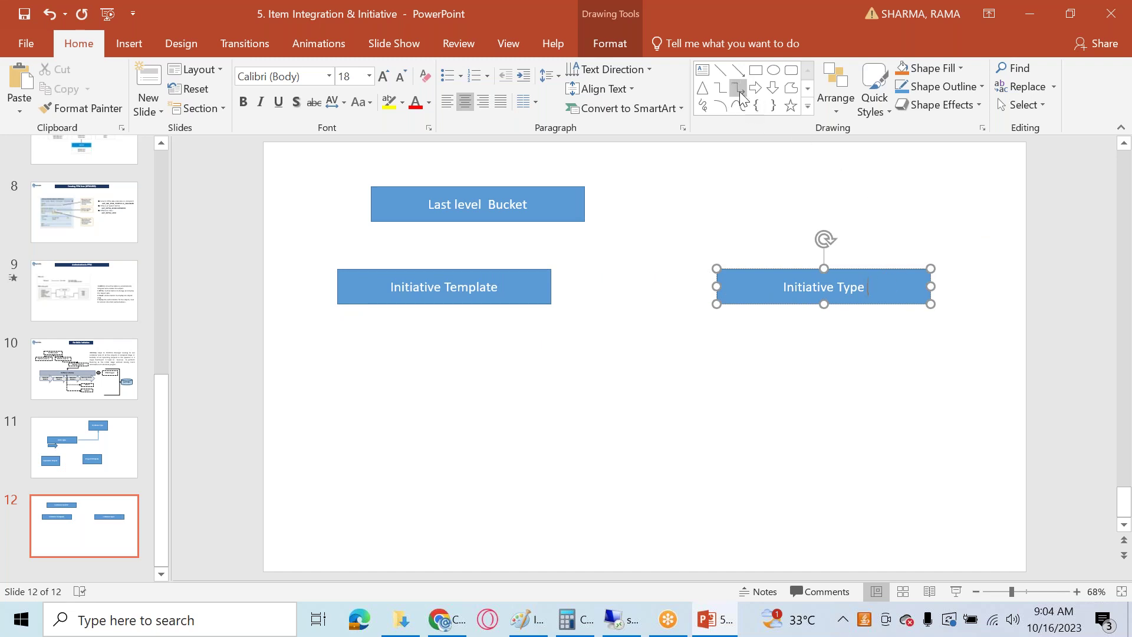
left_click_drag(471, 223, 436, 273)
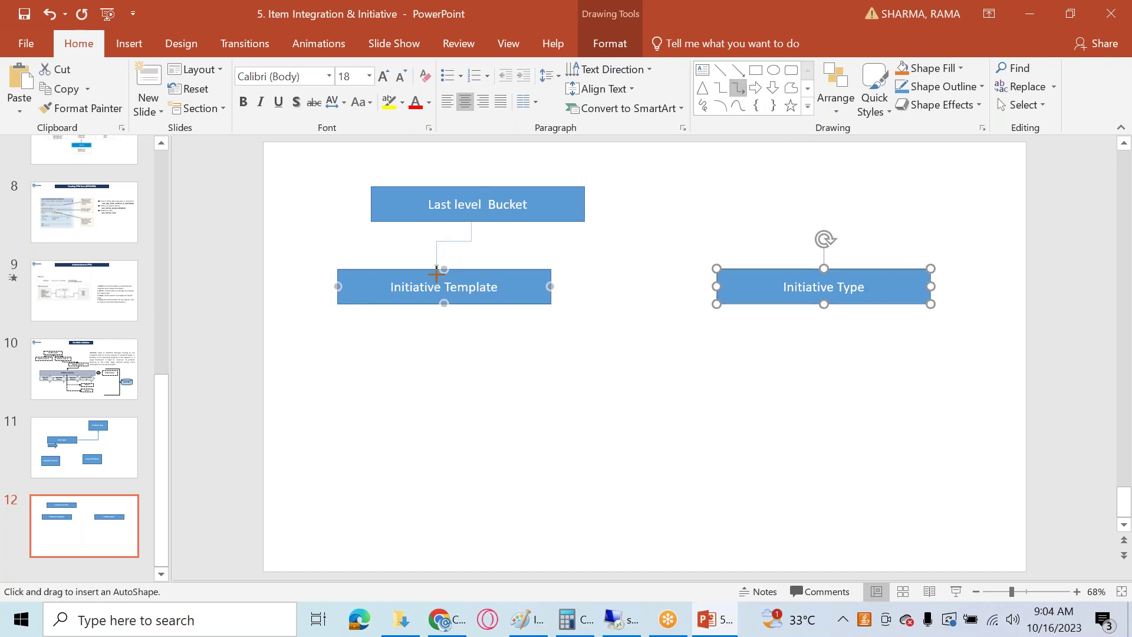
left_click(738, 88)
left_click_drag(481, 218, 824, 269)
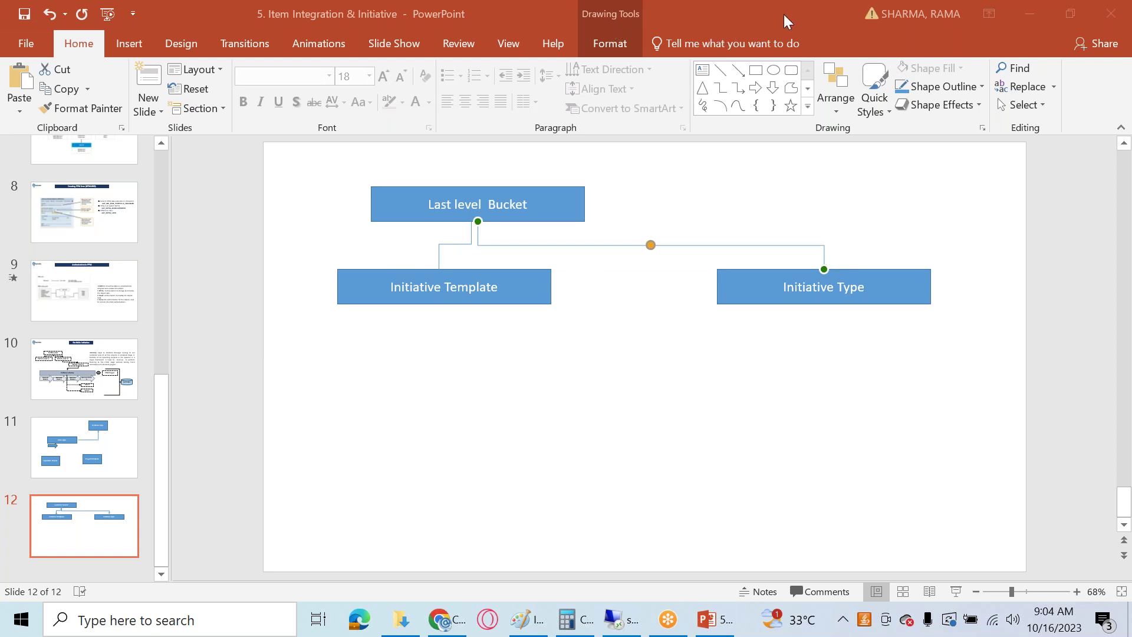
left_click_drag(306, 276, 391, 260)
left_click_drag(722, 265, 779, 236)
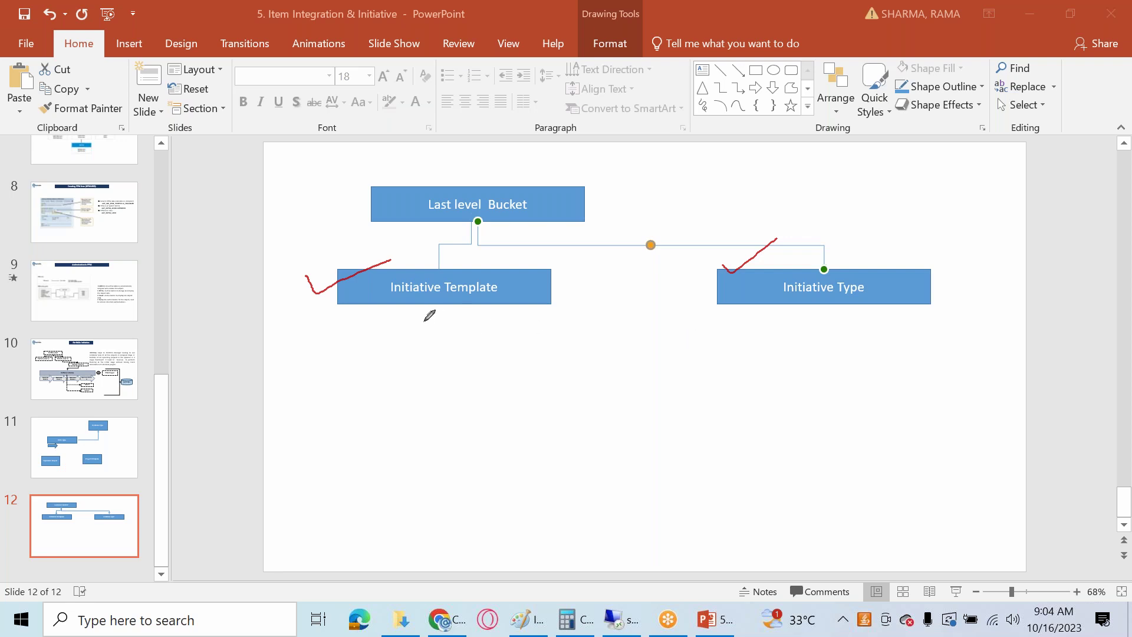
Ink more red checks, a loop and an arrow around the lower boxes, then erase all ink
mouse_move(295, 268)
left_mouse_down()
mouse_move(317, 295)
mouse_move(415, 252)
left_mouse_up()
mouse_move(724, 247)
left_mouse_down()
mouse_move(731, 269)
mouse_move(822, 223)
left_mouse_up()
mouse_move(626, 268)
left_mouse_down()
mouse_move(603, 247)
mouse_move(364, 248)
mouse_move(536, 311)
mouse_move(571, 255)
left_mouse_up()
mouse_move(781, 309)
left_mouse_down()
mouse_move(540, 350)
mouse_move(575, 333)
left_mouse_up()
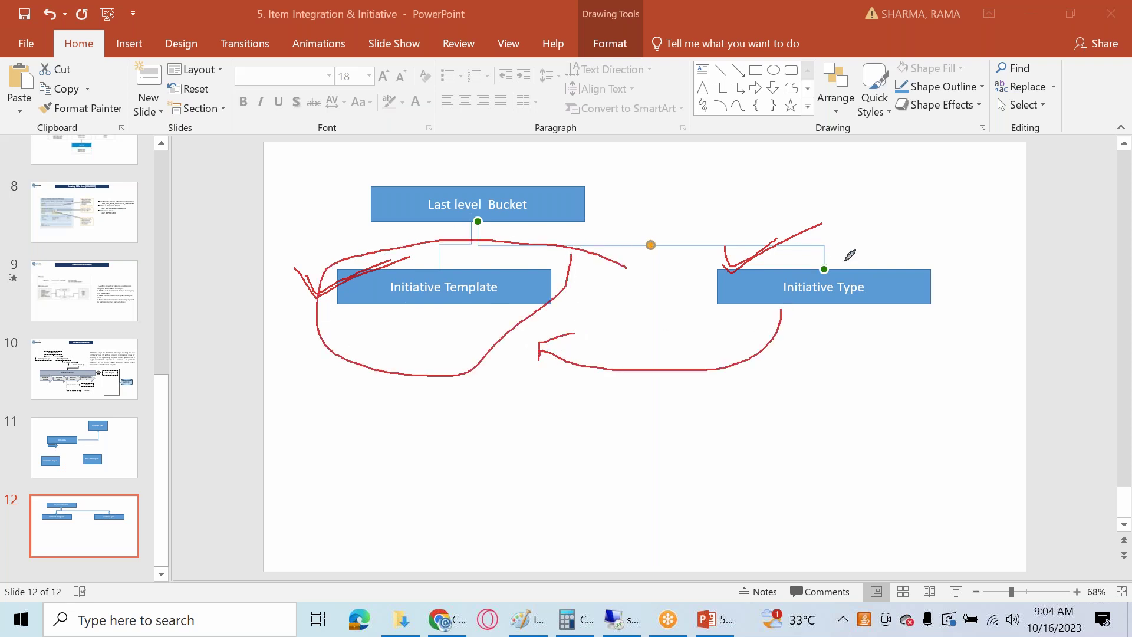
left_click_drag(841, 175, 840, 243)
mouse_move(830, 211)
left_mouse_down()
mouse_move(836, 236)
mouse_move(866, 214)
left_mouse_up()
mouse_move(828, 241)
left_mouse_down()
mouse_move(693, 177)
mouse_move(724, 202)
left_mouse_up()
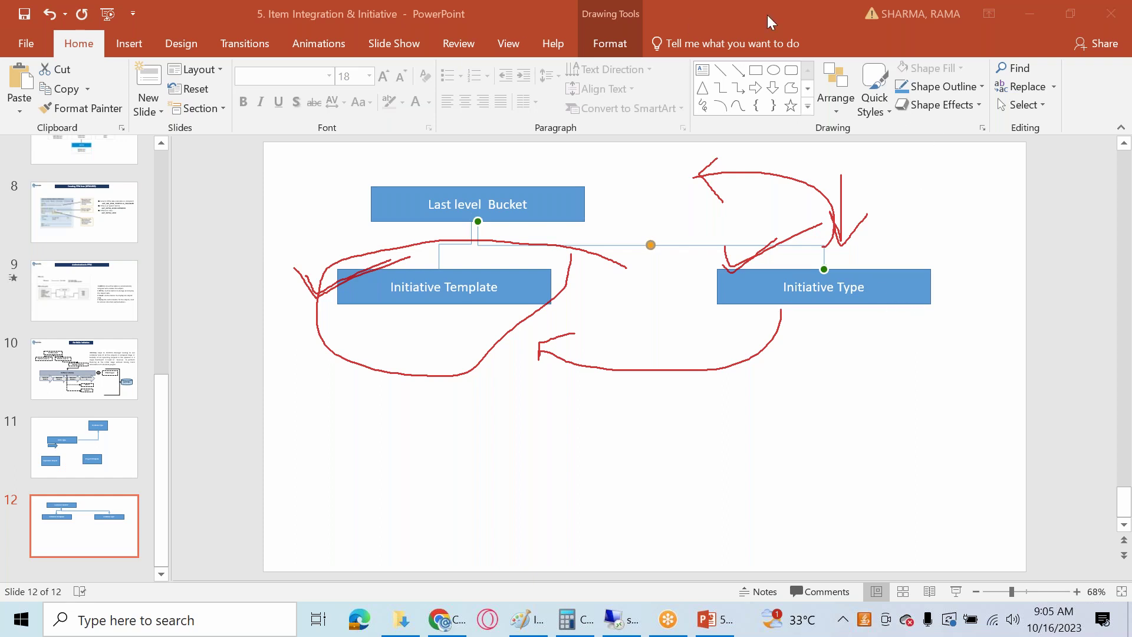
key("Escape")
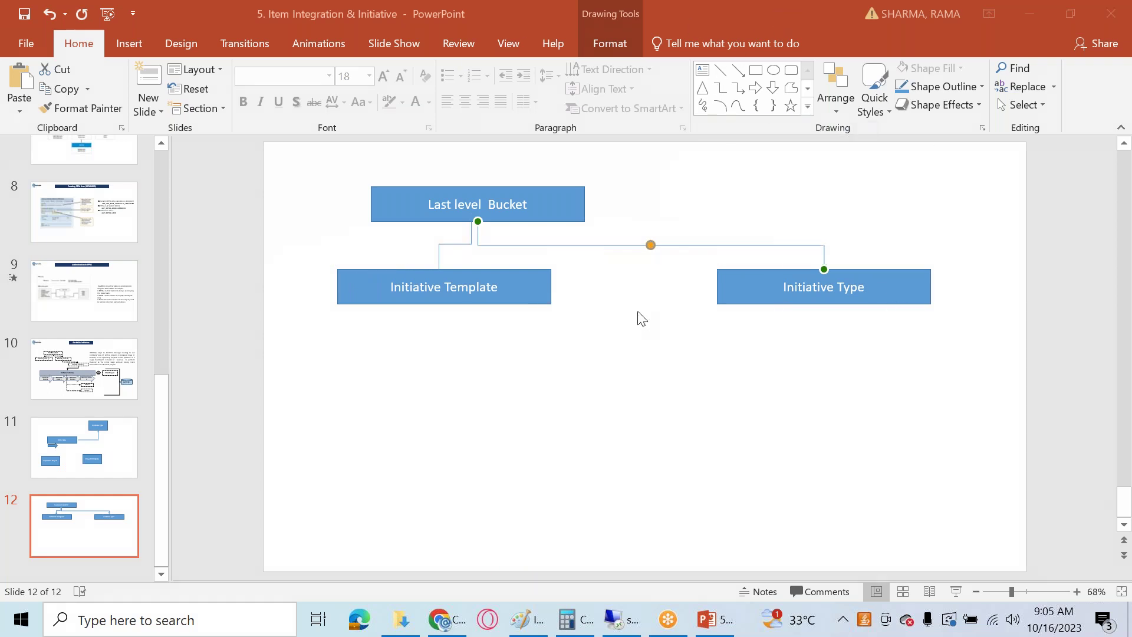
In the remote SAP Fiori session, open Initiatives and choose Create > Create Initiative
left_click(613, 619)
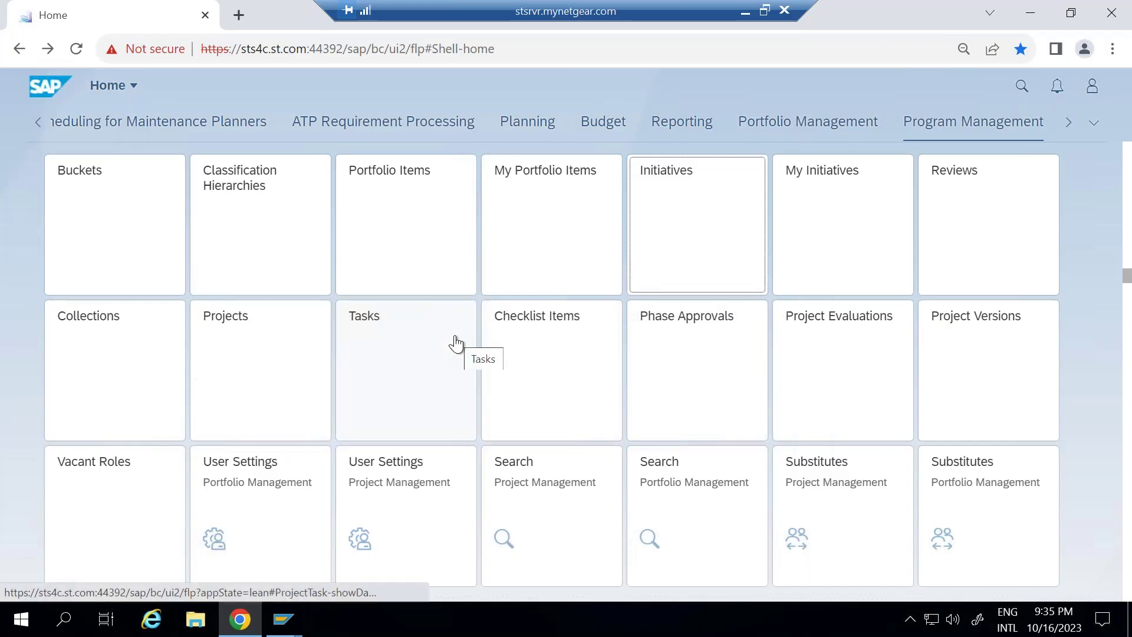
left_click(675, 182)
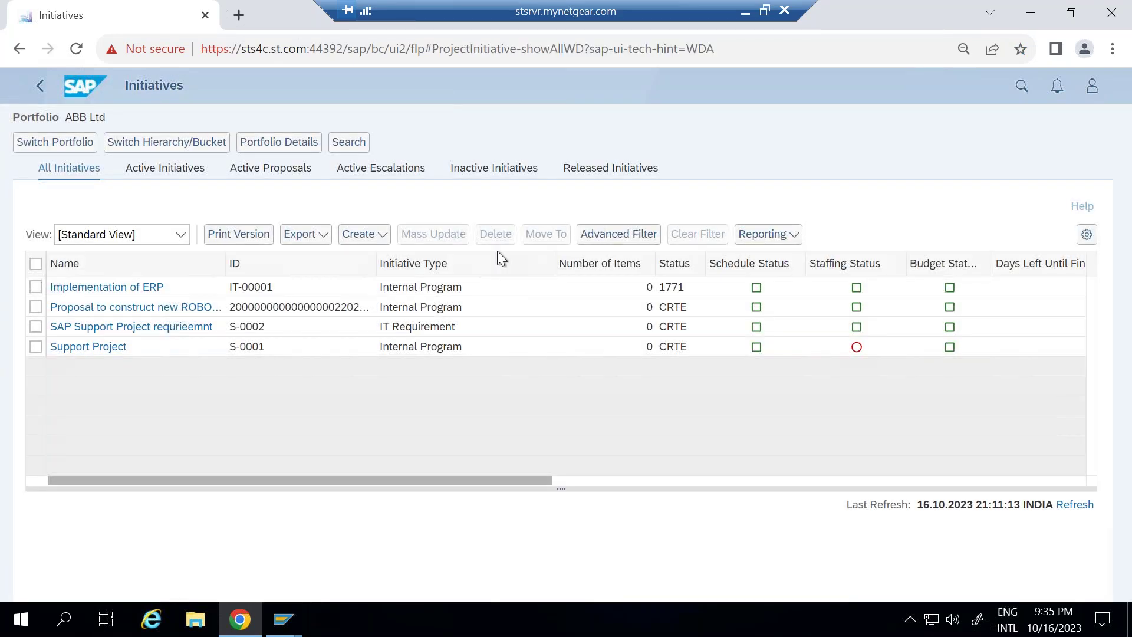
left_click(358, 234)
left_click(415, 258)
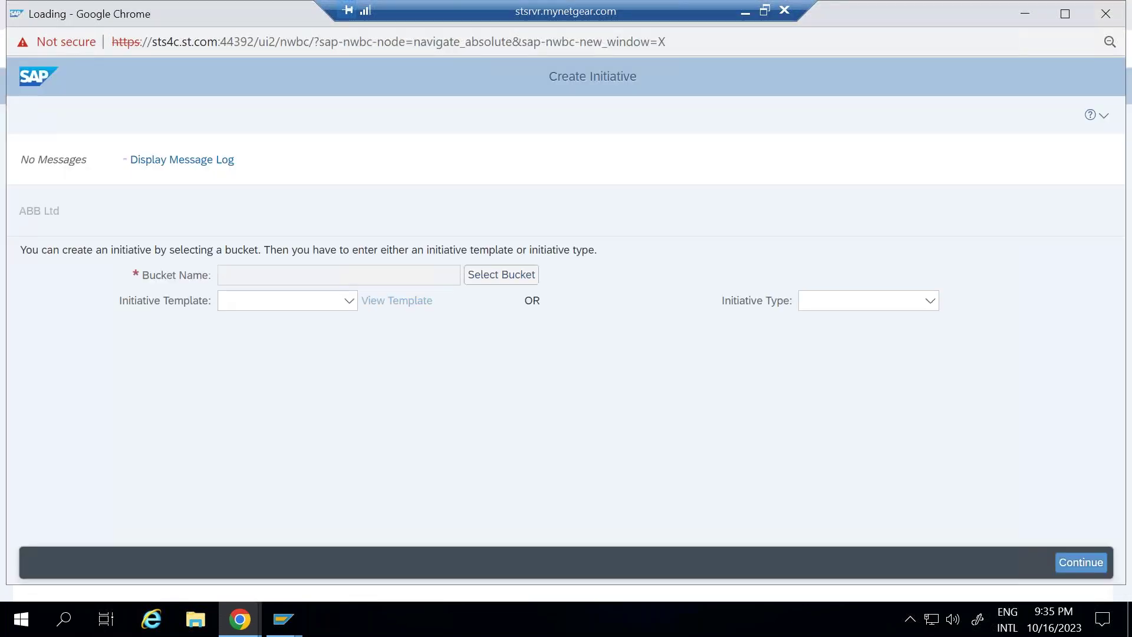
Set the initiative's bucket to IT Projects under ABB LTd
left_click(499, 274)
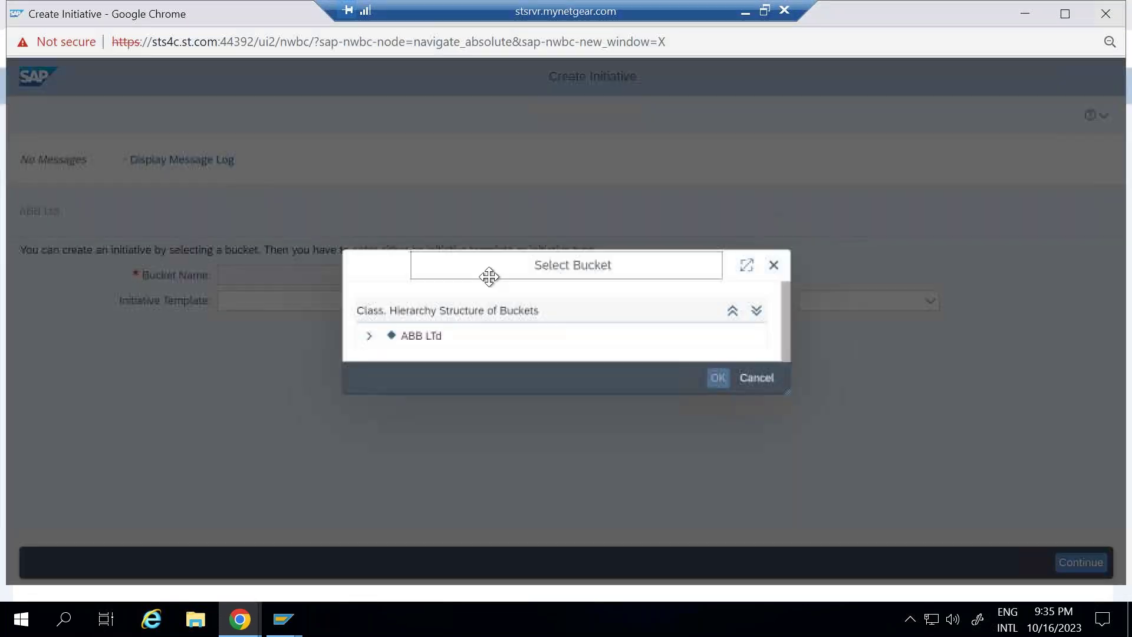
left_click(369, 337)
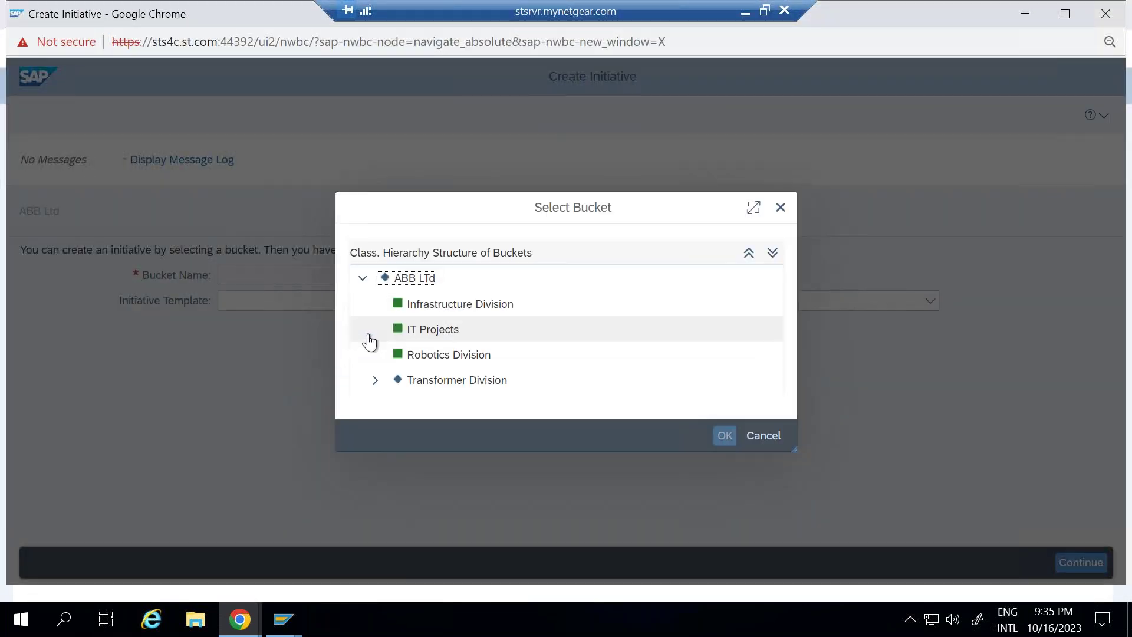
left_click(445, 328)
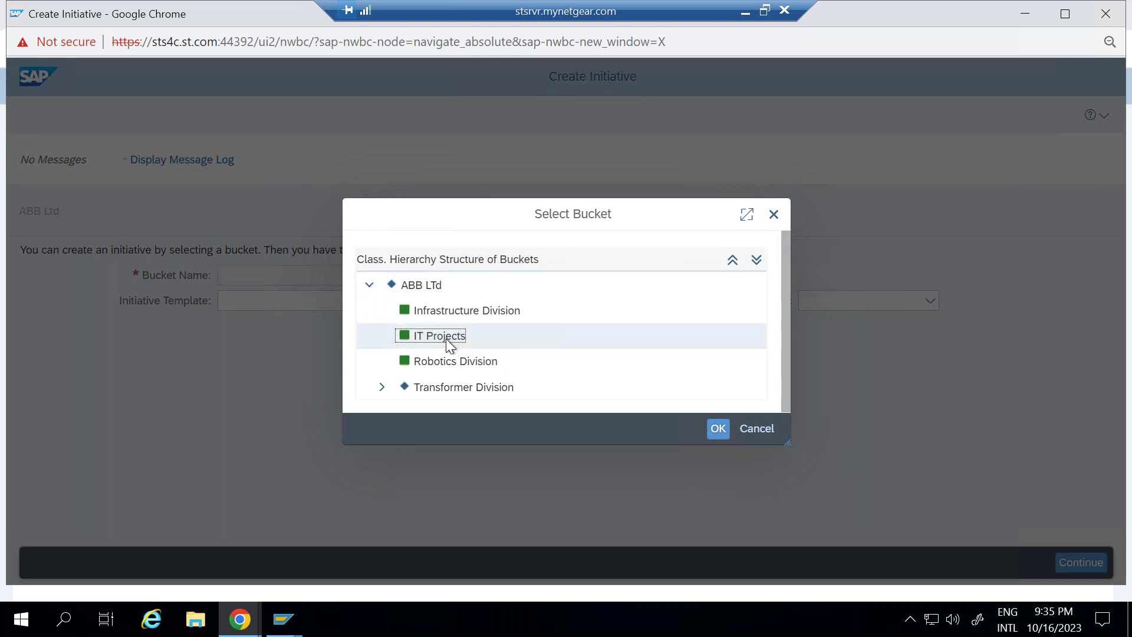
left_click(717, 421)
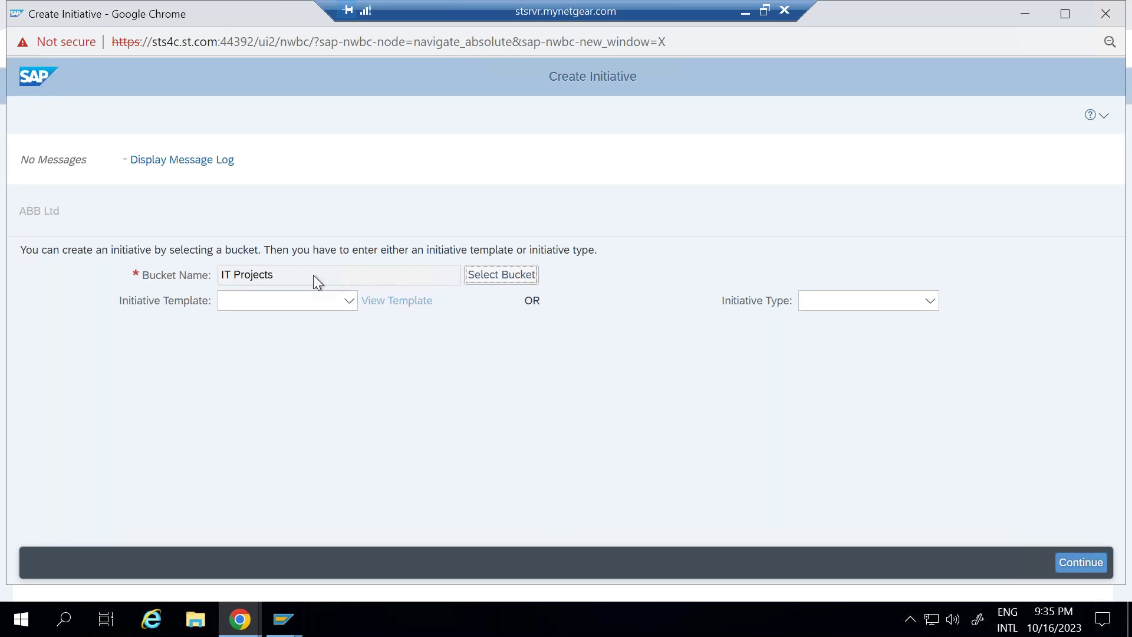
Check the Initiative Template and Initiative Type options, then minimize the Create Initiative window
left_click(350, 302)
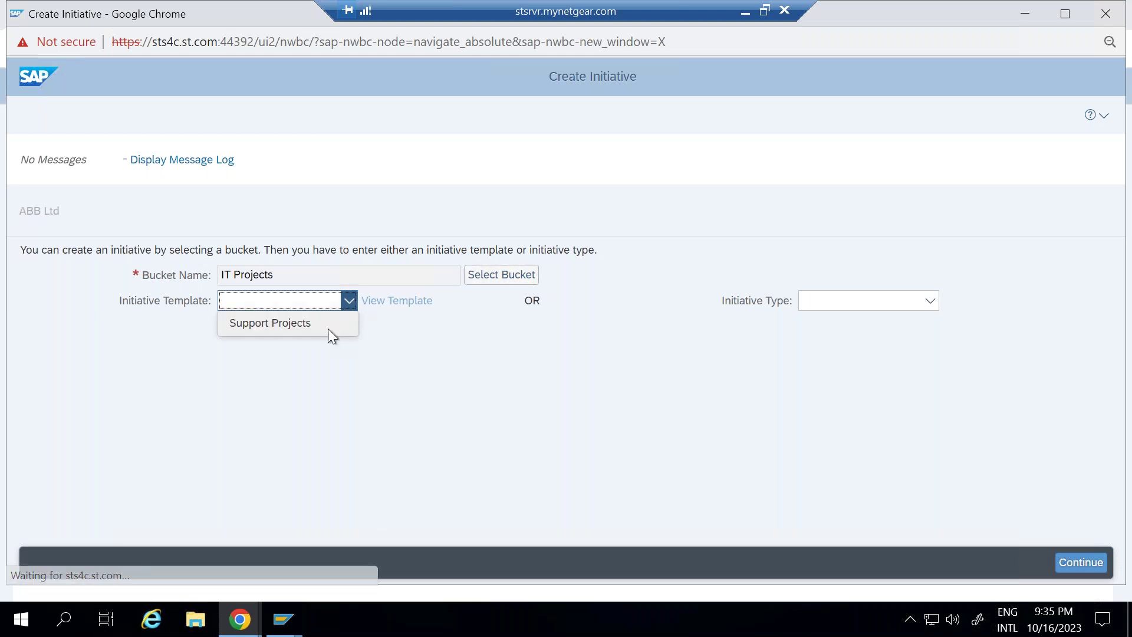
left_click(930, 301)
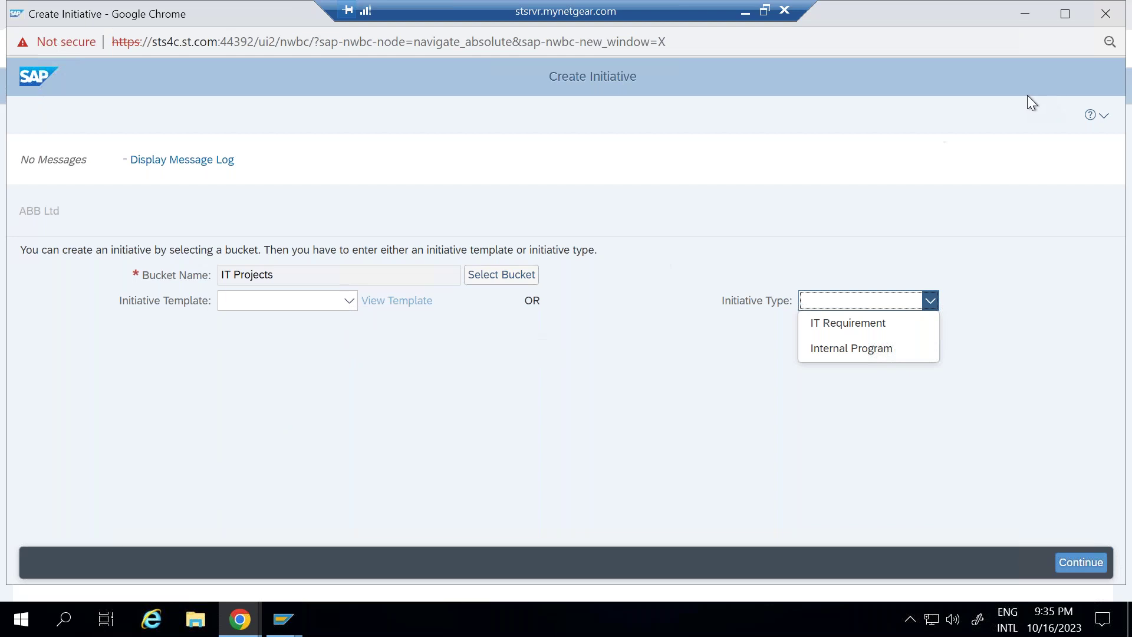
left_click(1025, 16)
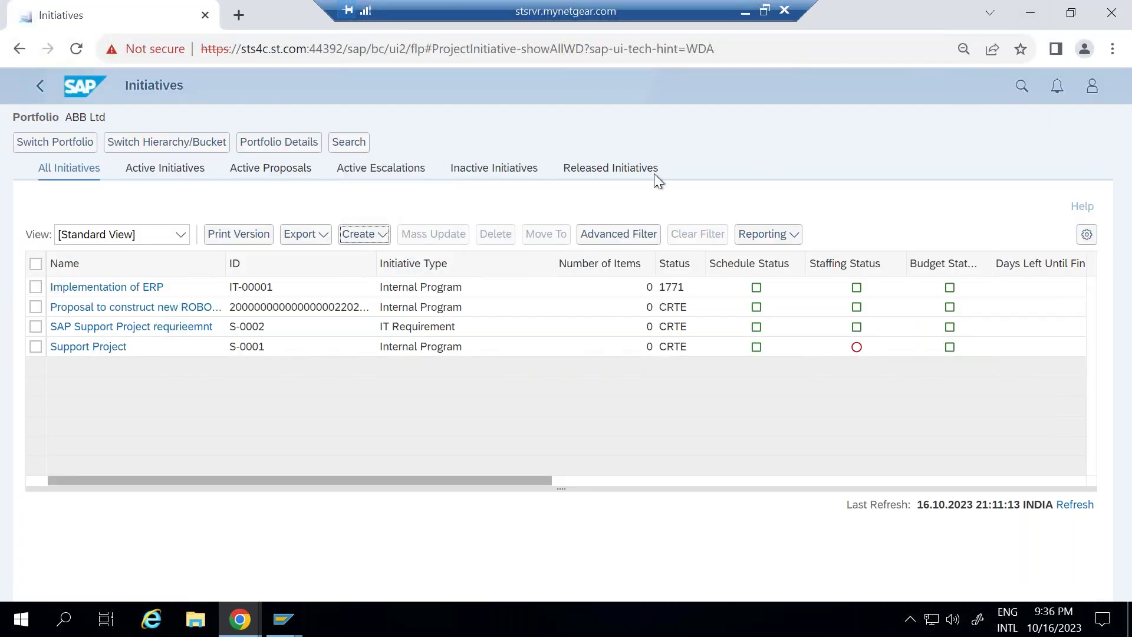
Go back to the launchpad home and scroll to the Project Management Office tiles
left_click(40, 87)
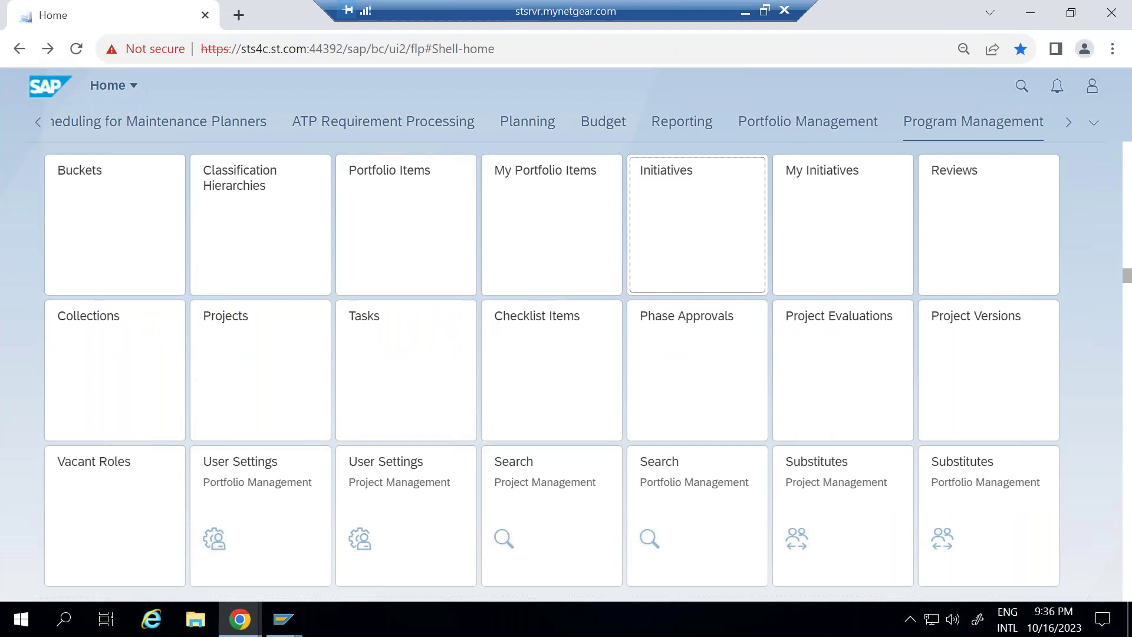
scroll(468, 313, "down", 4)
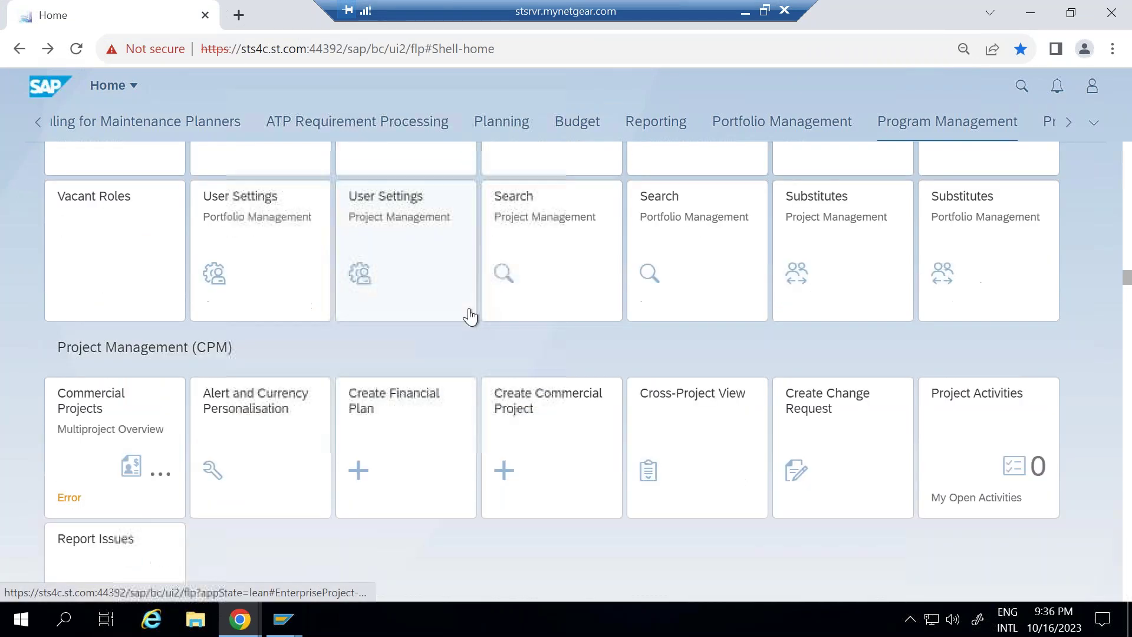
scroll(470, 316, "down", 3)
scroll(470, 316, "up", 12)
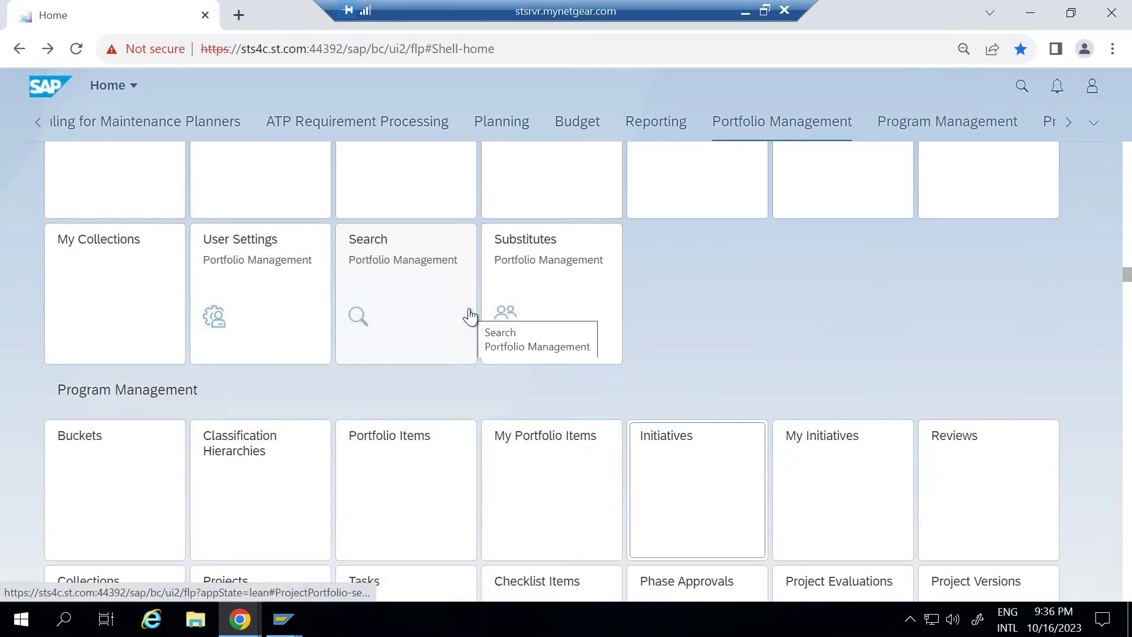
scroll(470, 316, "up", 3)
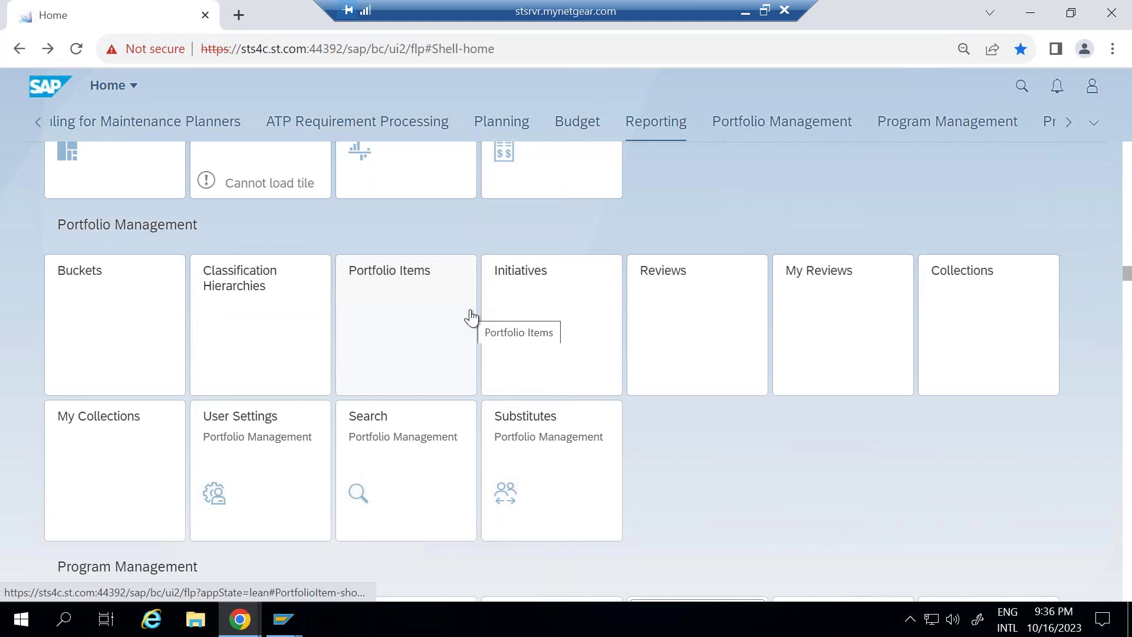
scroll(470, 317, "up", 4)
scroll(470, 317, "up", 3)
scroll(536, 316, "down", 7)
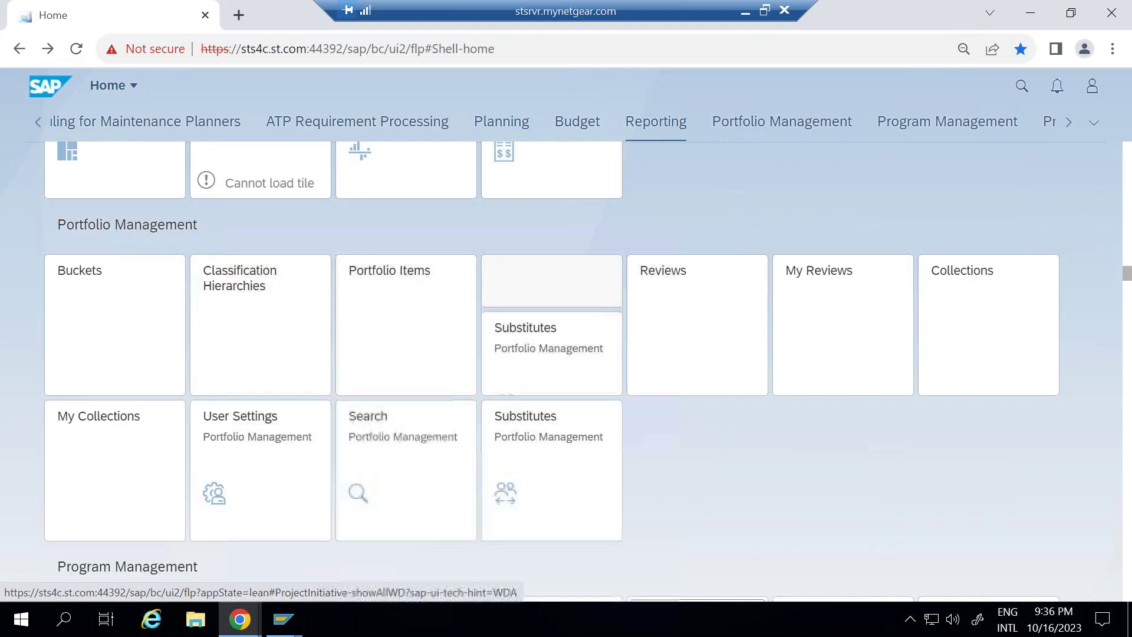
scroll(557, 328, "down", 10)
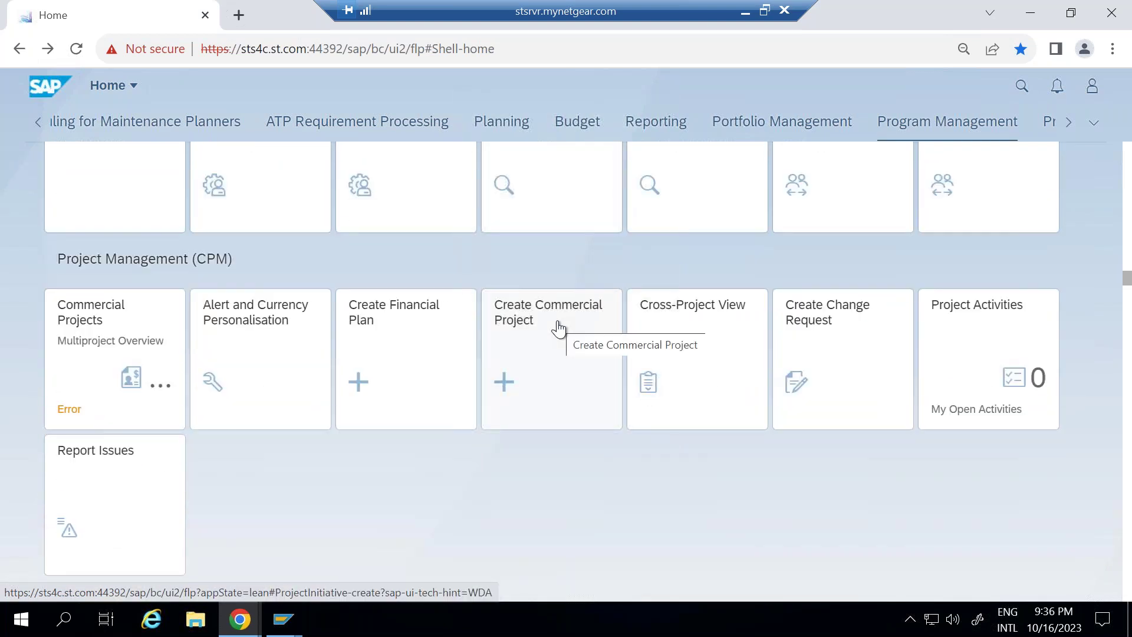
scroll(558, 329, "down", 9)
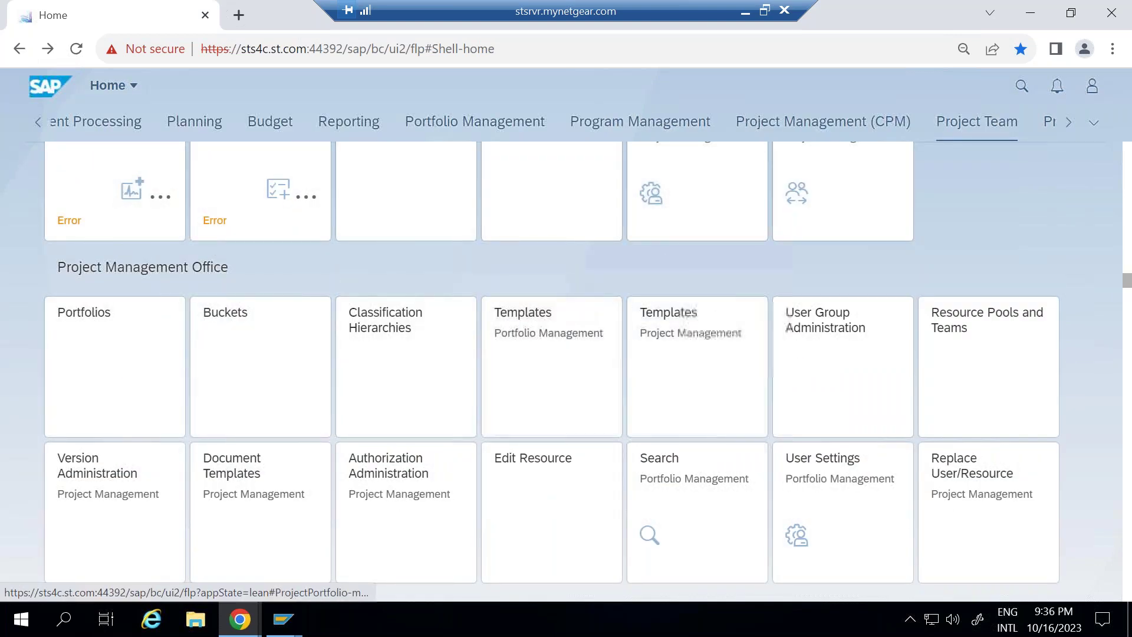
Open Templates (Portfolio Management), confirm the ABB Ltd portfolio, and start creating a template
left_click(551, 365)
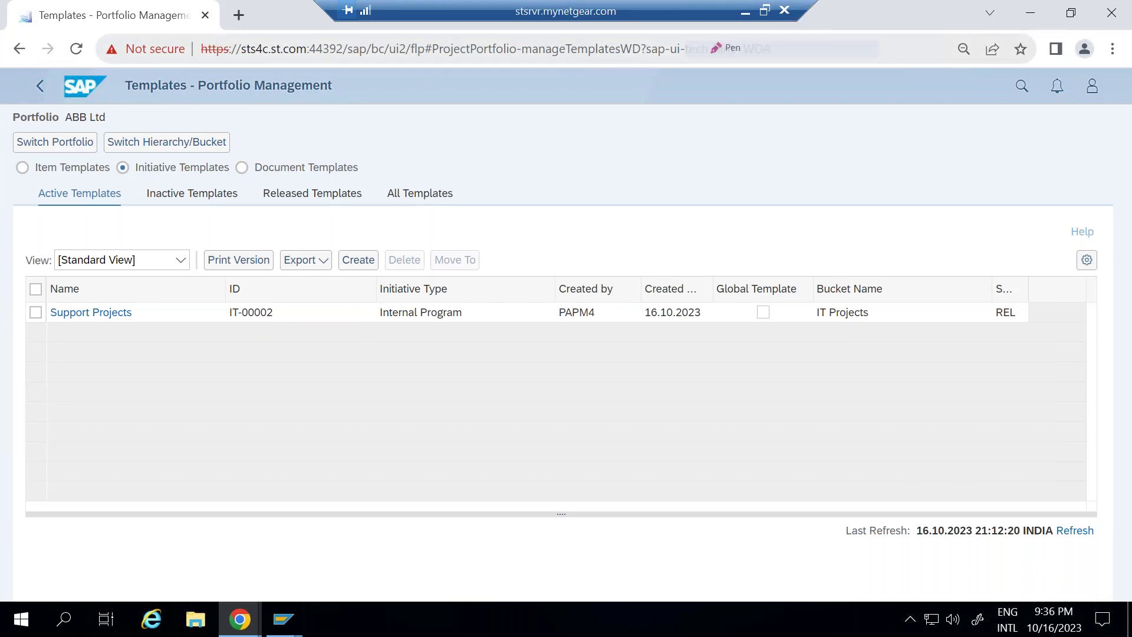
mouse_move(81, 95)
left_mouse_down()
mouse_move(9, 110)
mouse_move(76, 127)
mouse_move(115, 109)
left_mouse_up()
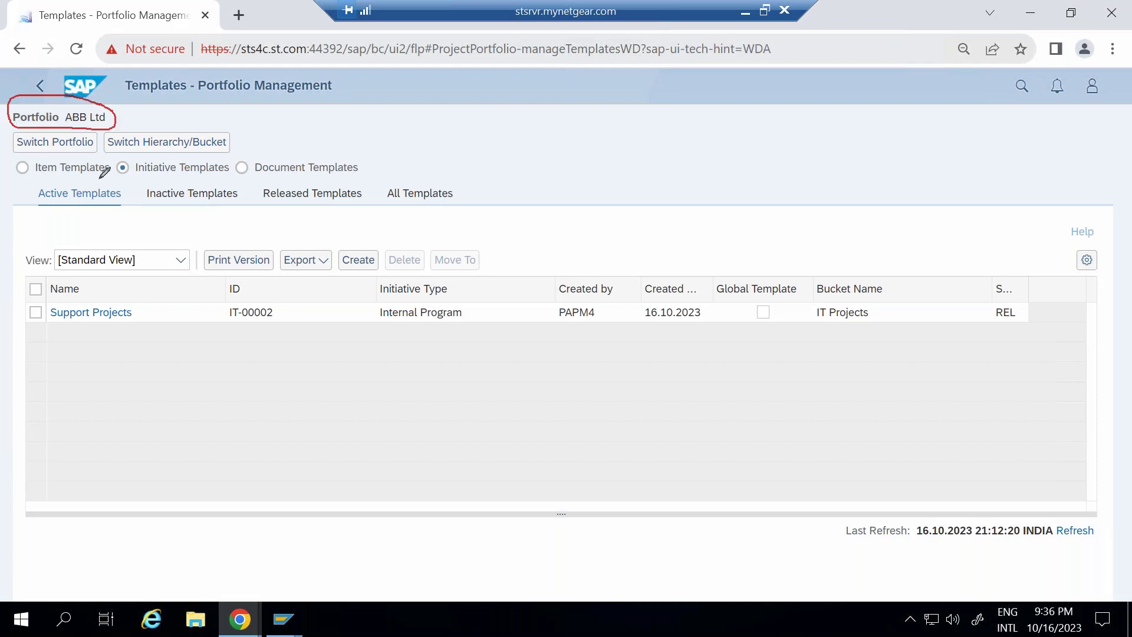
left_click(57, 143)
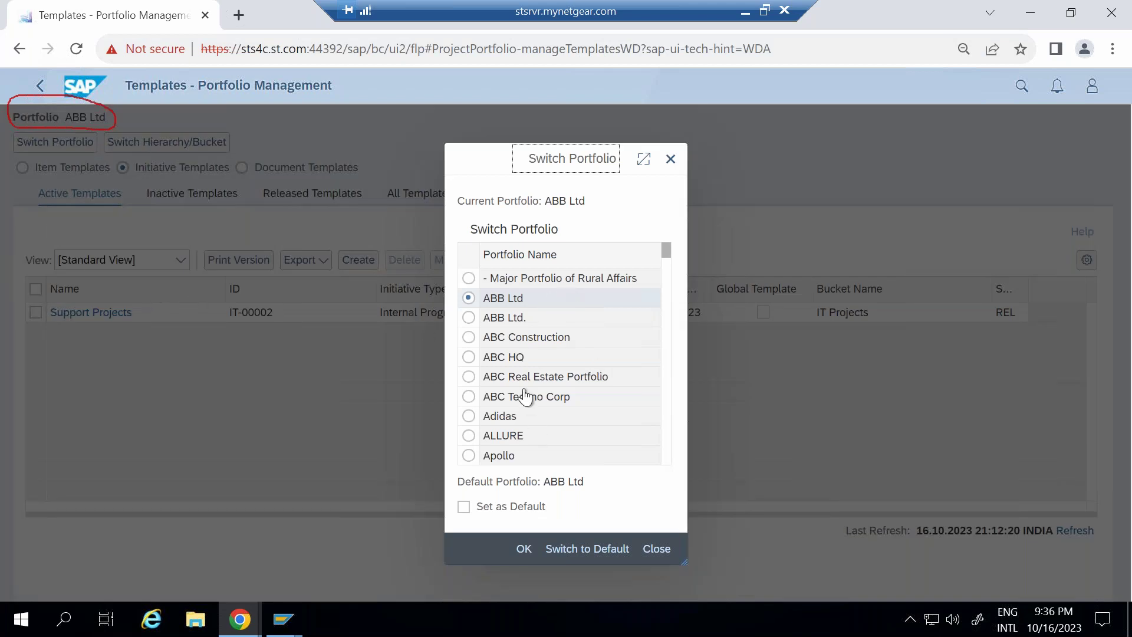
left_click(672, 161)
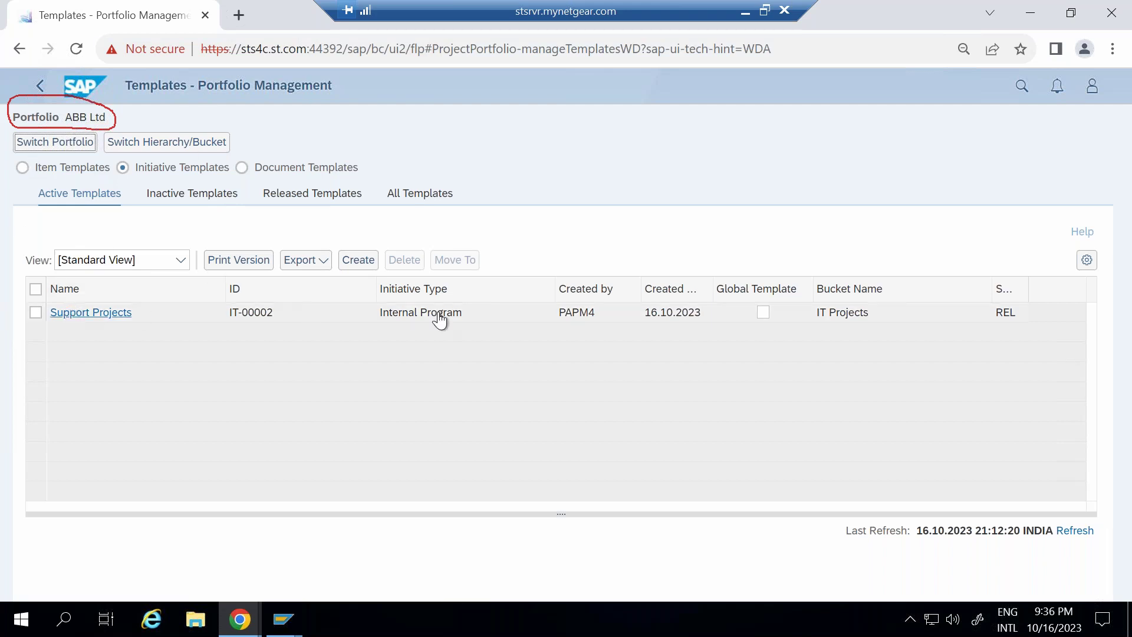
left_click(358, 260)
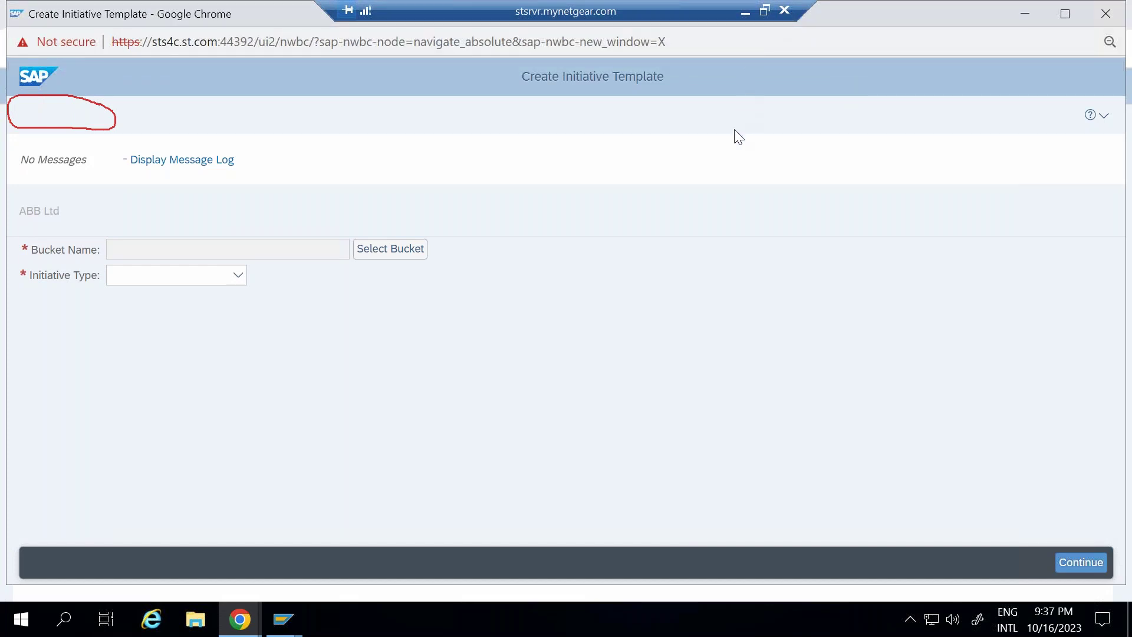
Choose bucket IT Projects and initiative type IT Requirement, then continue to the template details
left_click(391, 248)
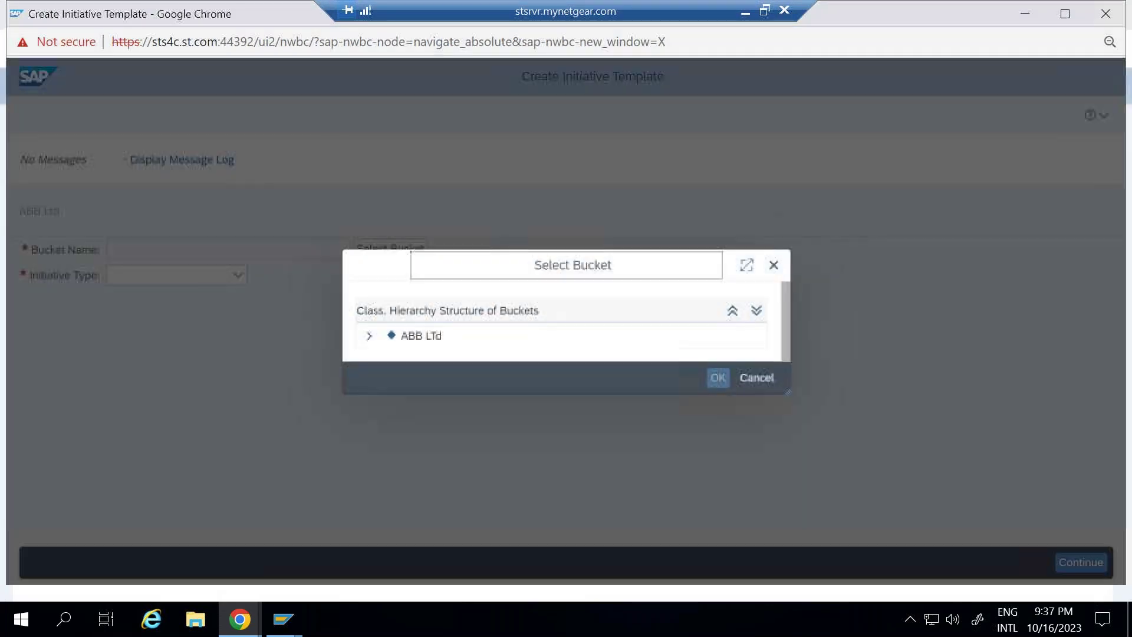
left_click(369, 337)
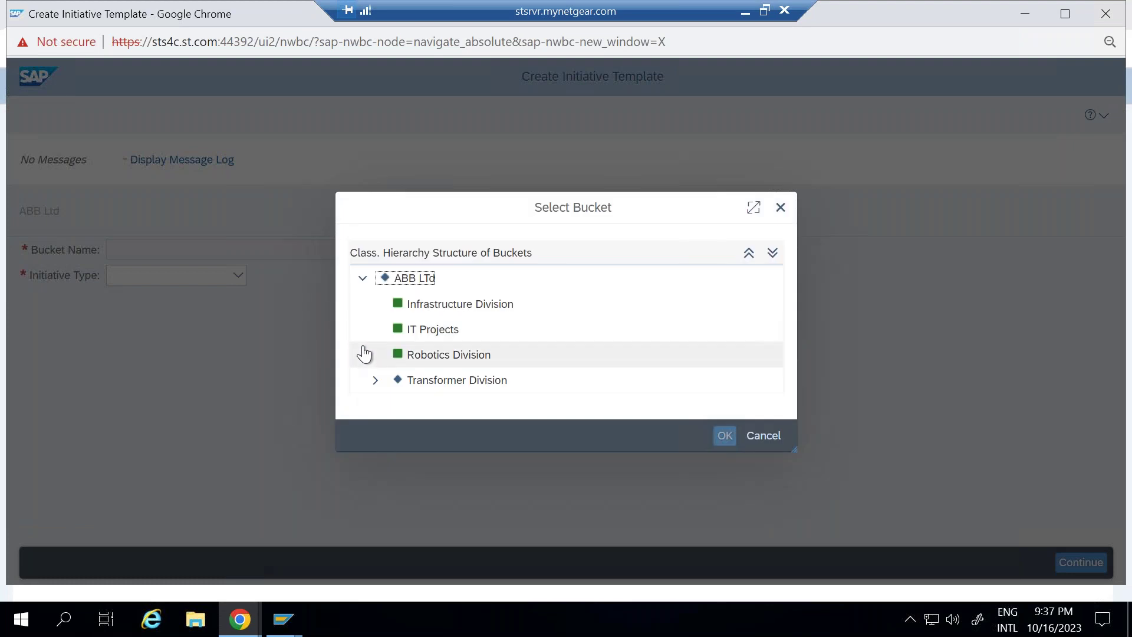
left_click(435, 334)
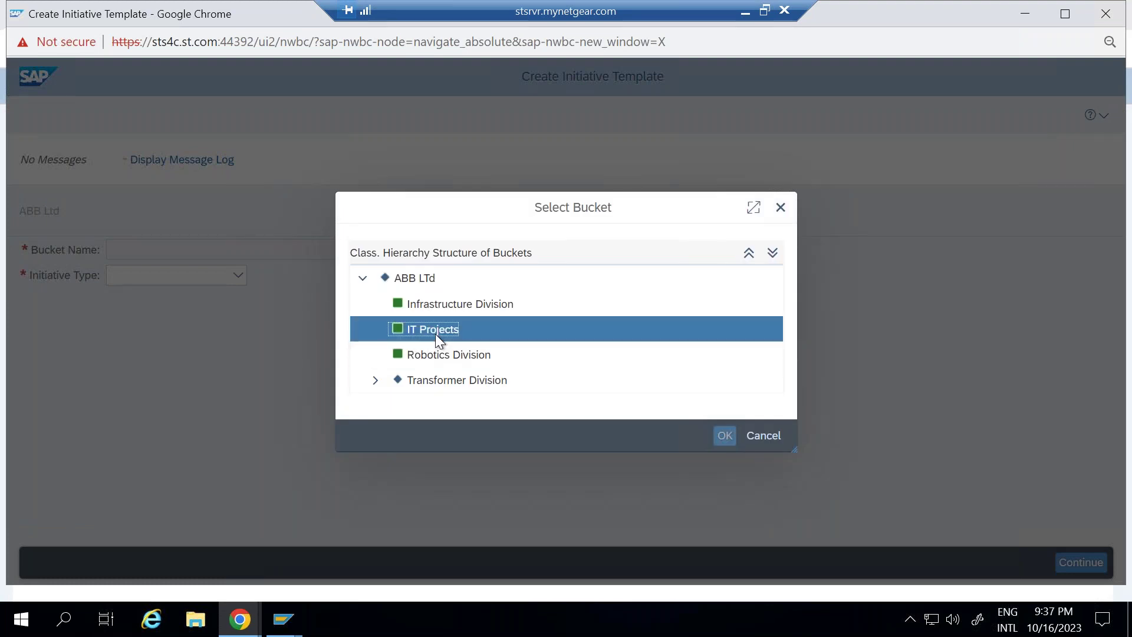
left_click(720, 429)
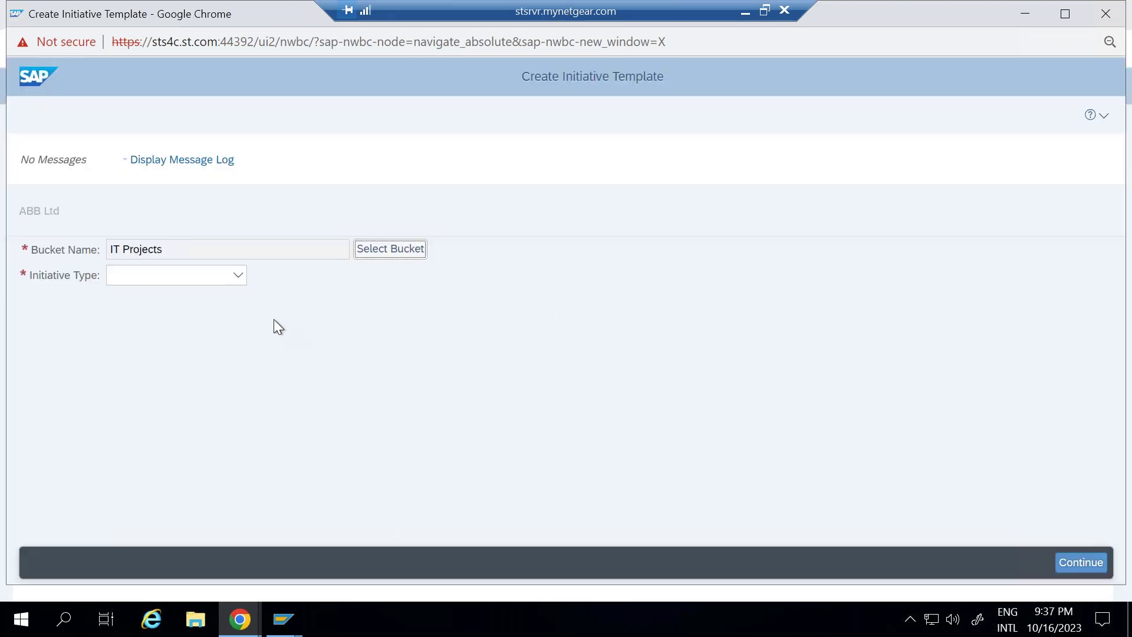
left_click(237, 275)
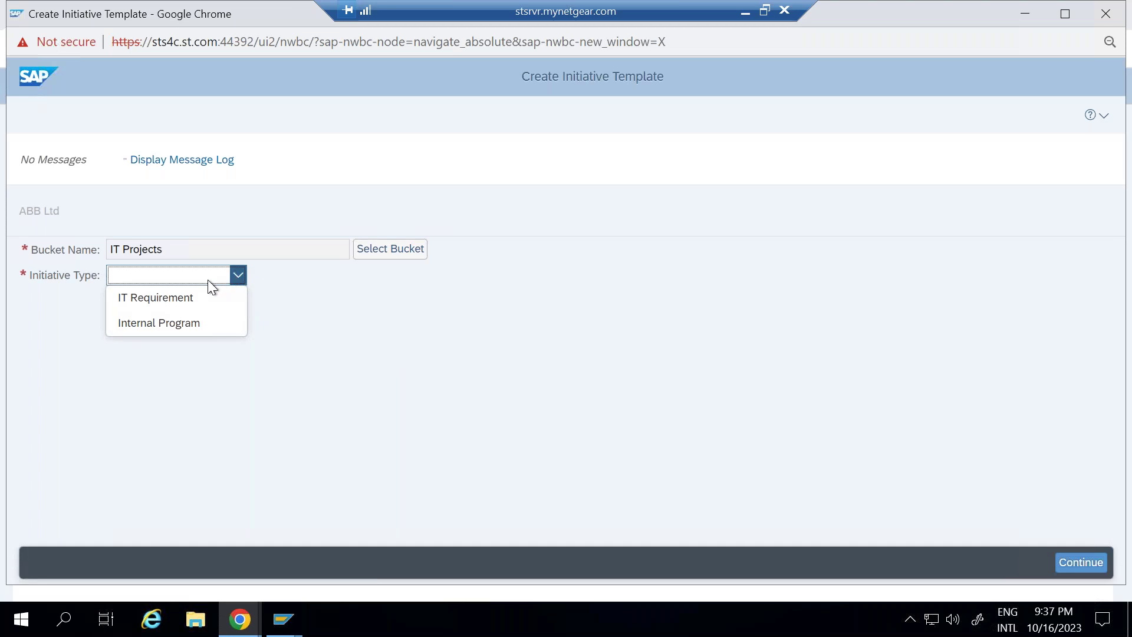
left_click(165, 298)
left_click(1075, 566)
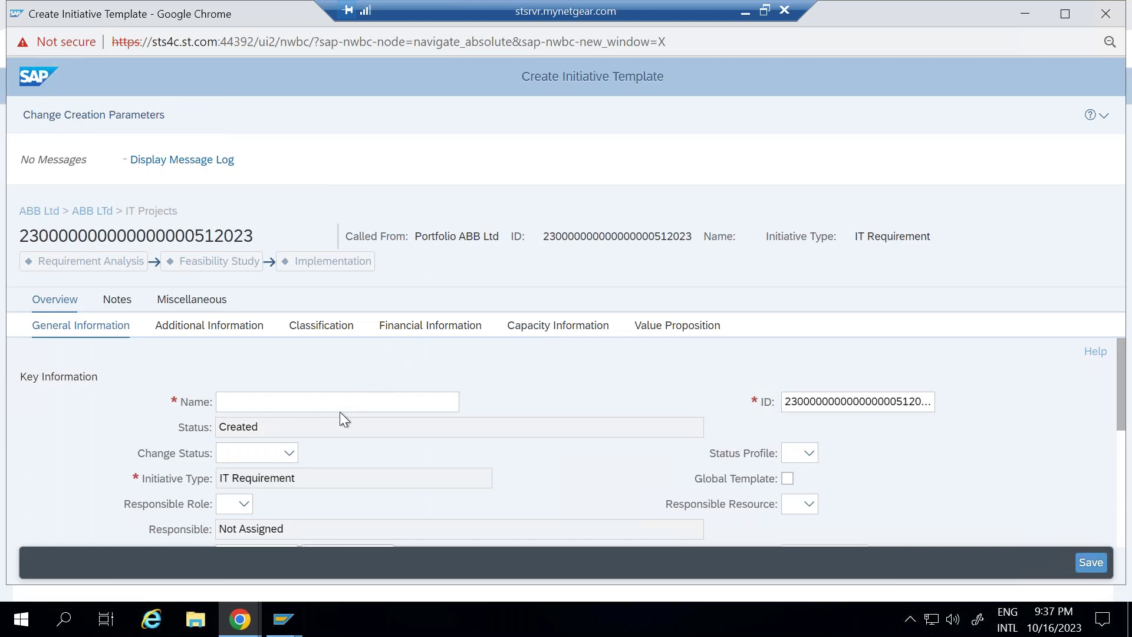
Name the template 'IT Implementation Project', save it, and close its window
left_click(328, 406)
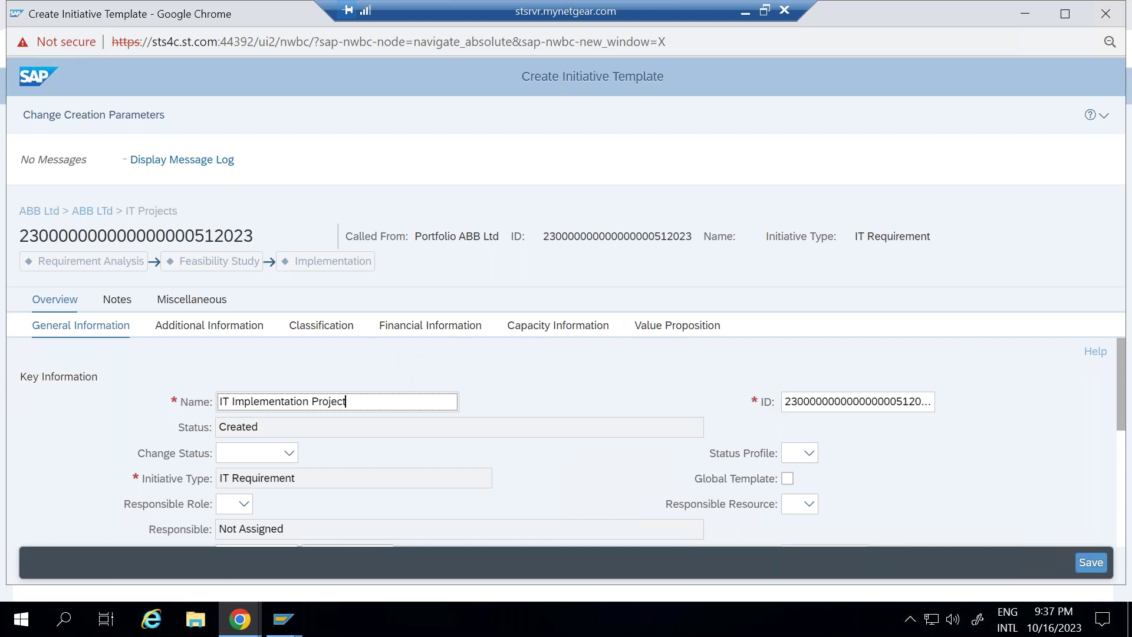
left_click(1090, 562)
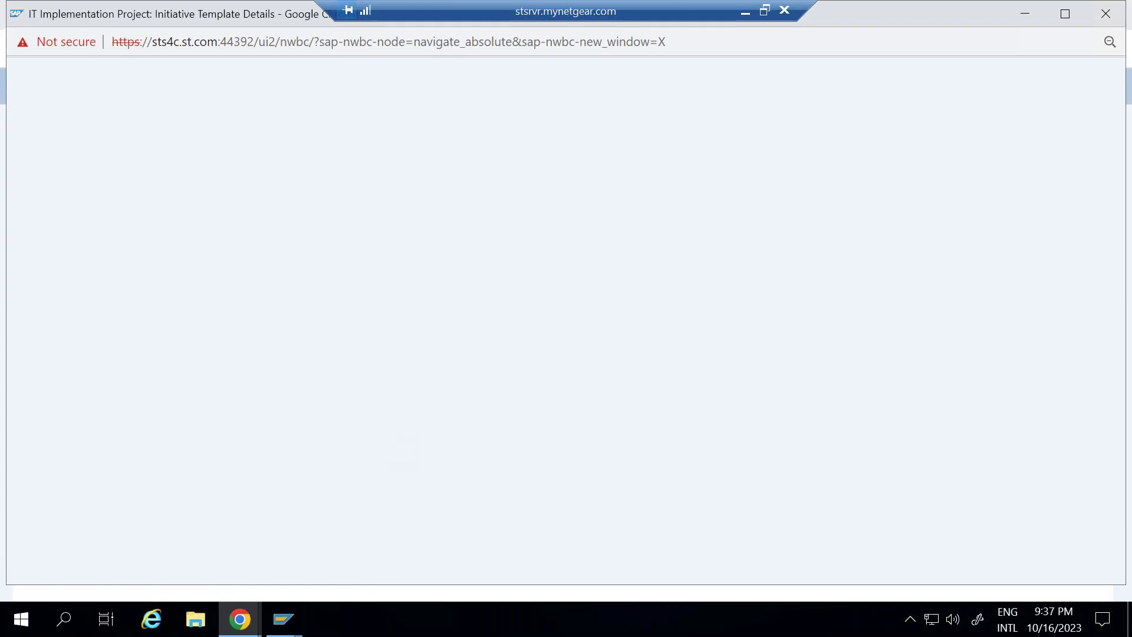
left_click(1110, 18)
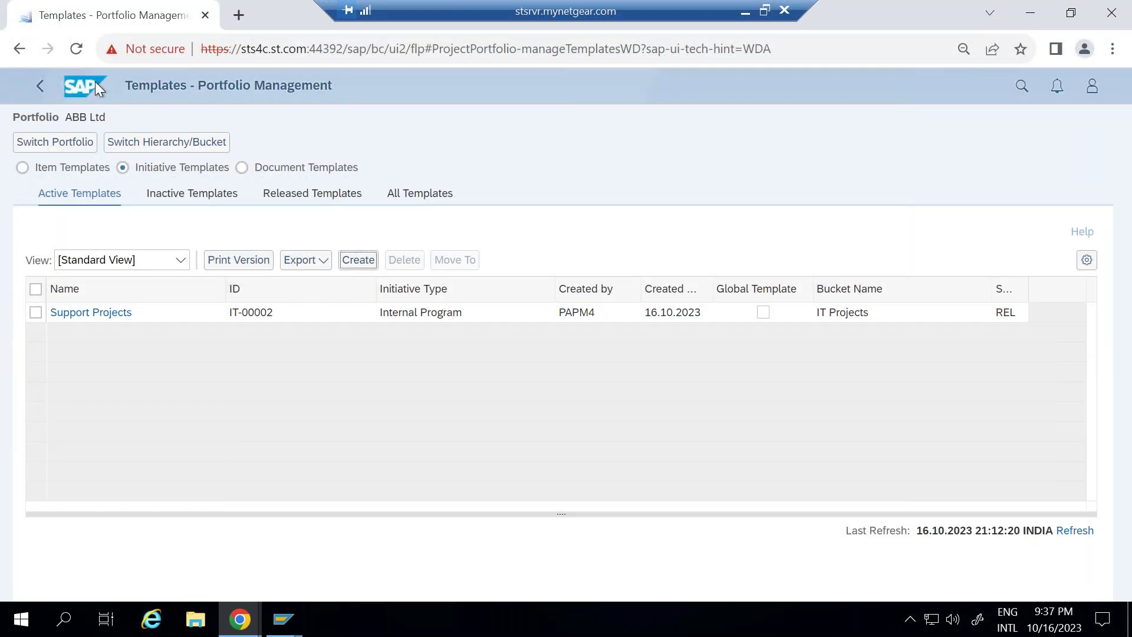
From the launchpad home, open the Initiatives app and start creating a single new initiative
left_click(40, 87)
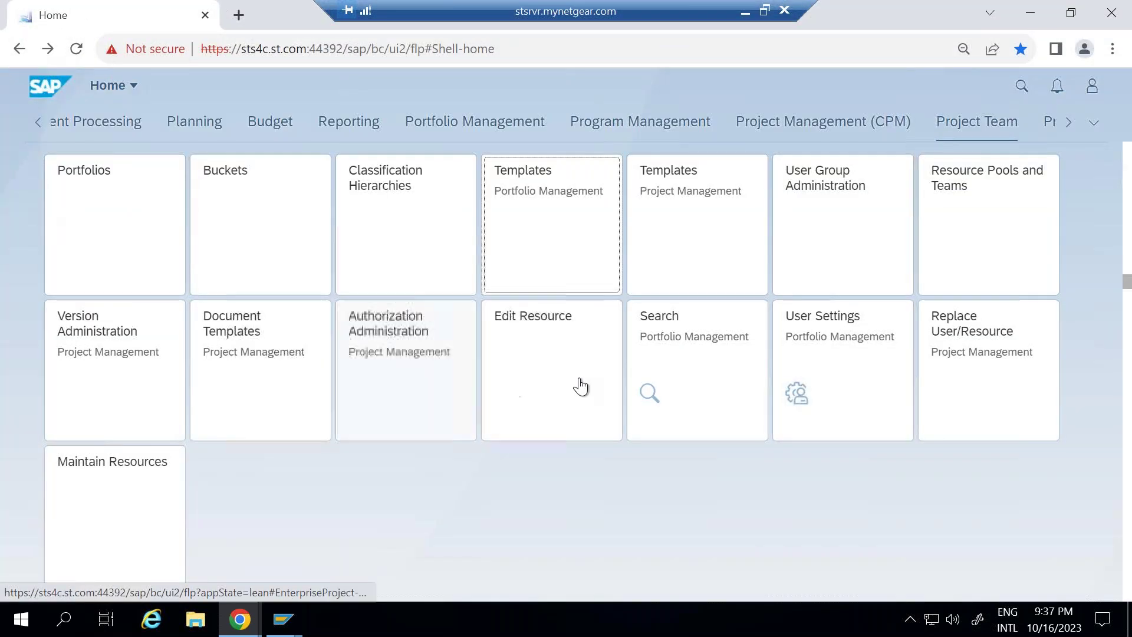
scroll(598, 381, "up", 7)
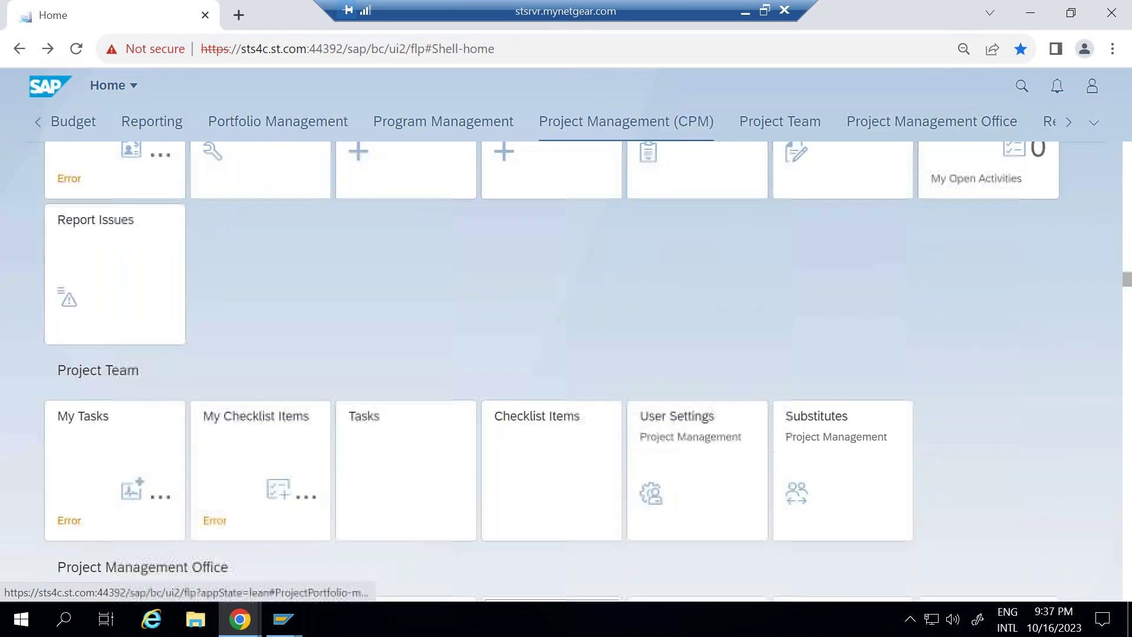
scroll(598, 381, "up", 9)
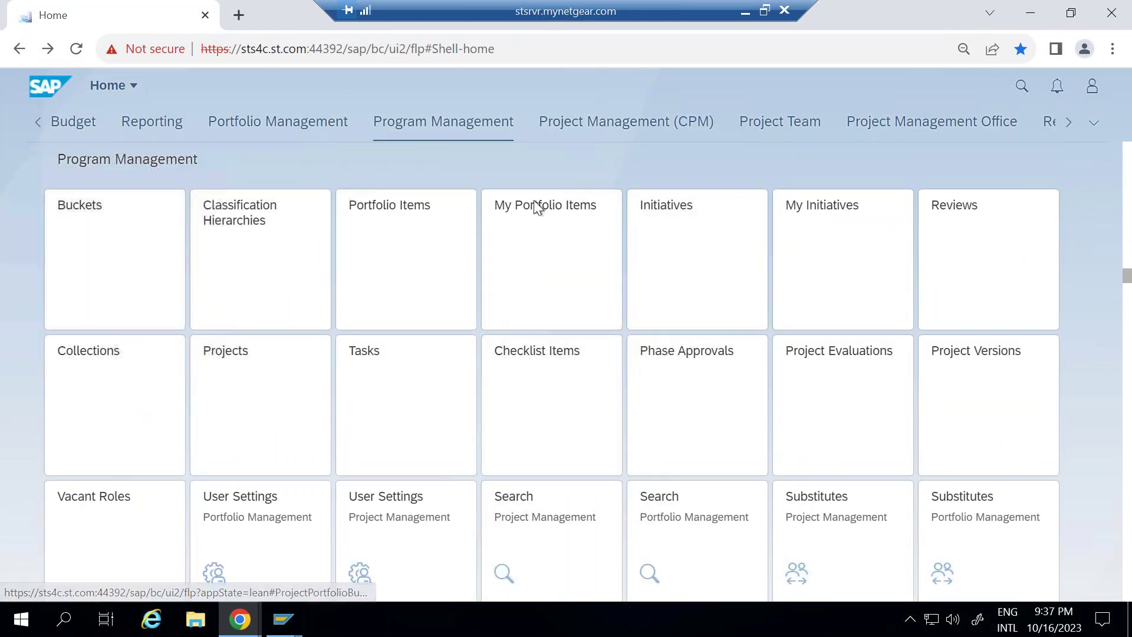
left_click(674, 218)
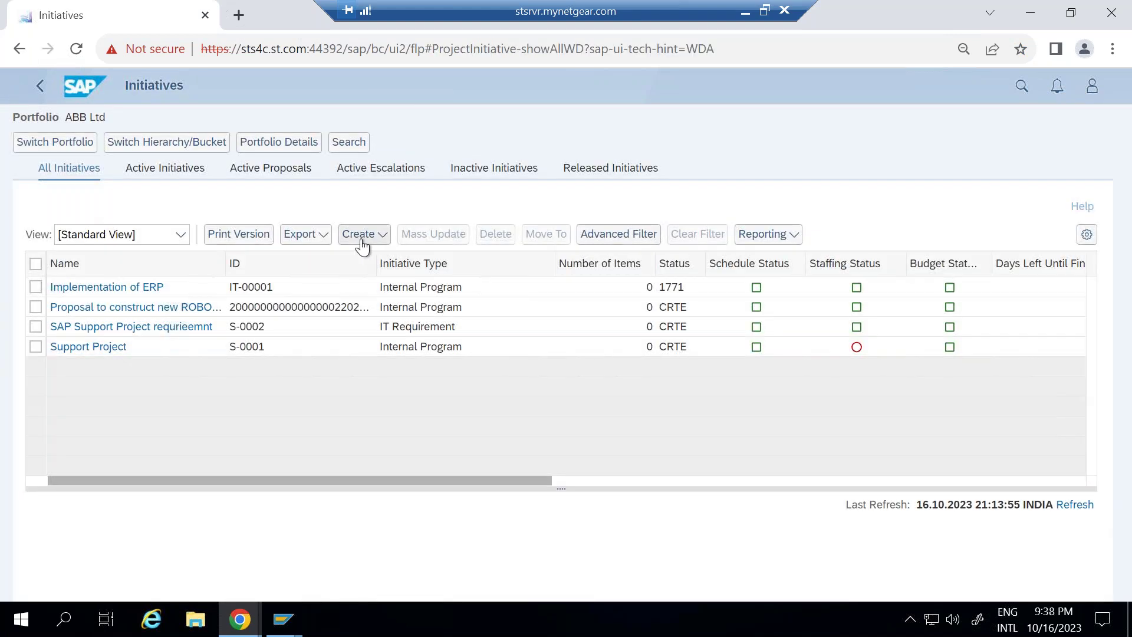
left_click(362, 245)
left_click(368, 257)
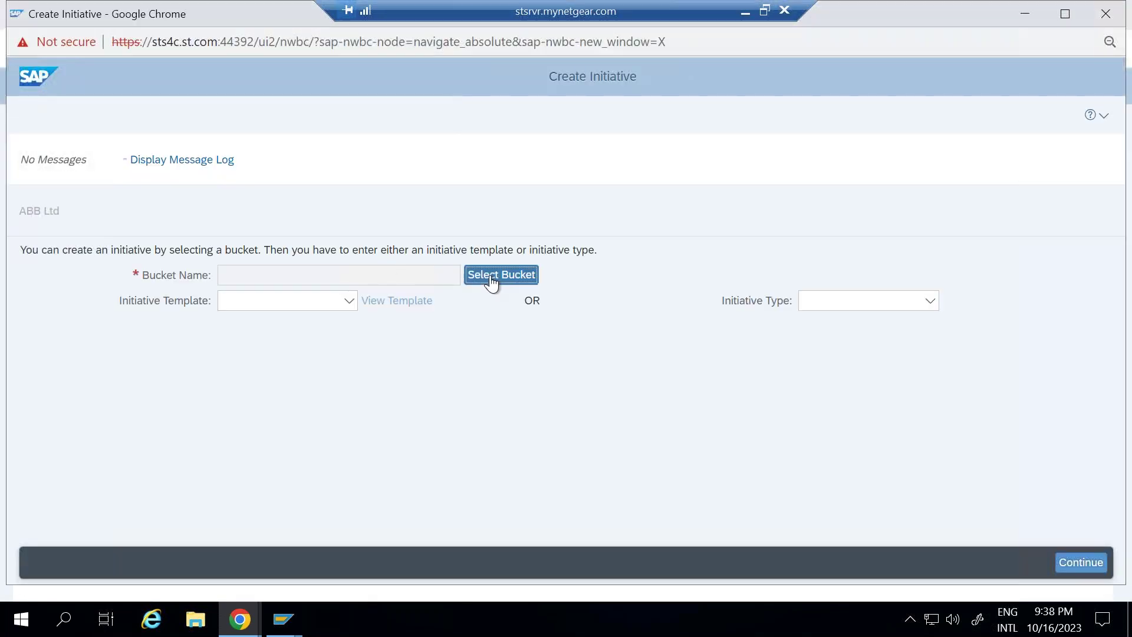
Assign the IT Projects bucket and check its templates; only Support Projects is offered
left_click(488, 275)
left_click(369, 337)
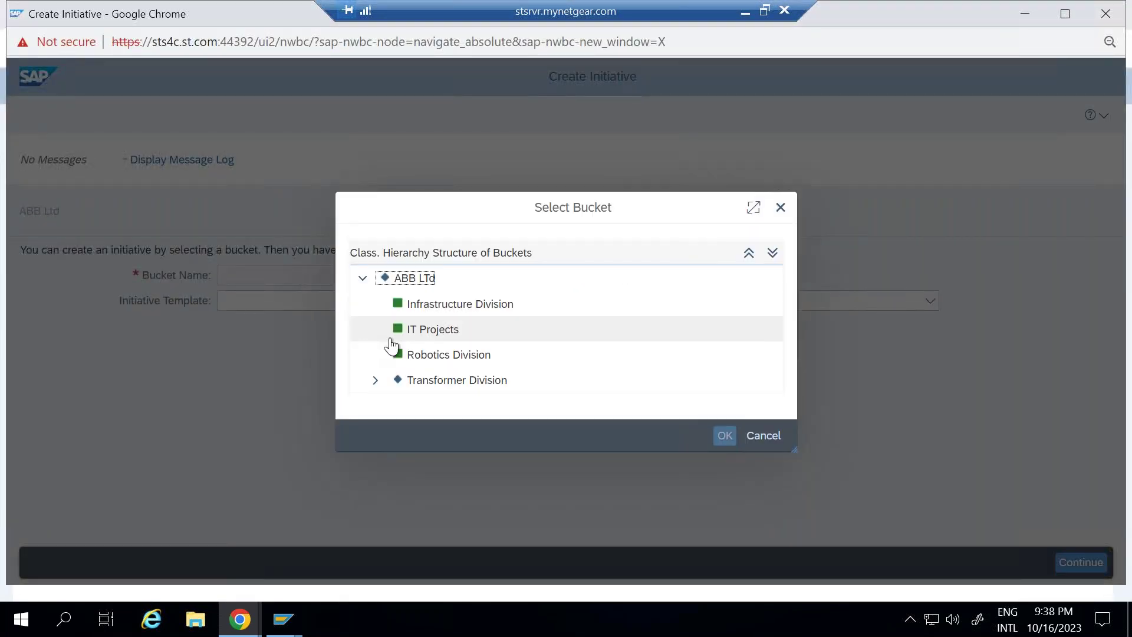
left_click(415, 336)
left_click(723, 435)
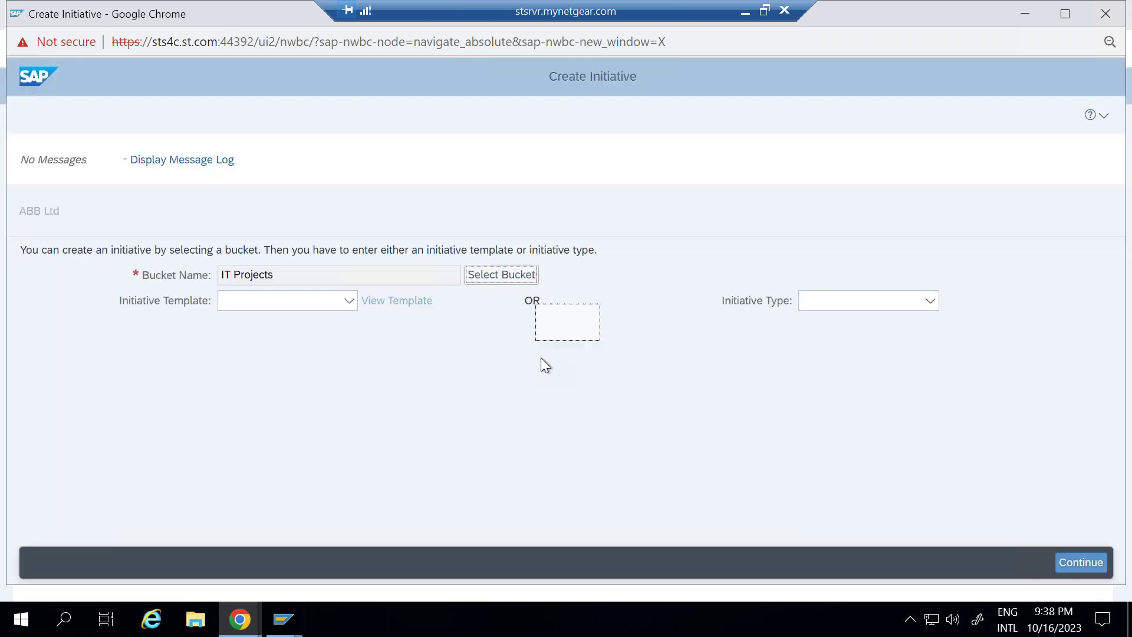
left_click(349, 300)
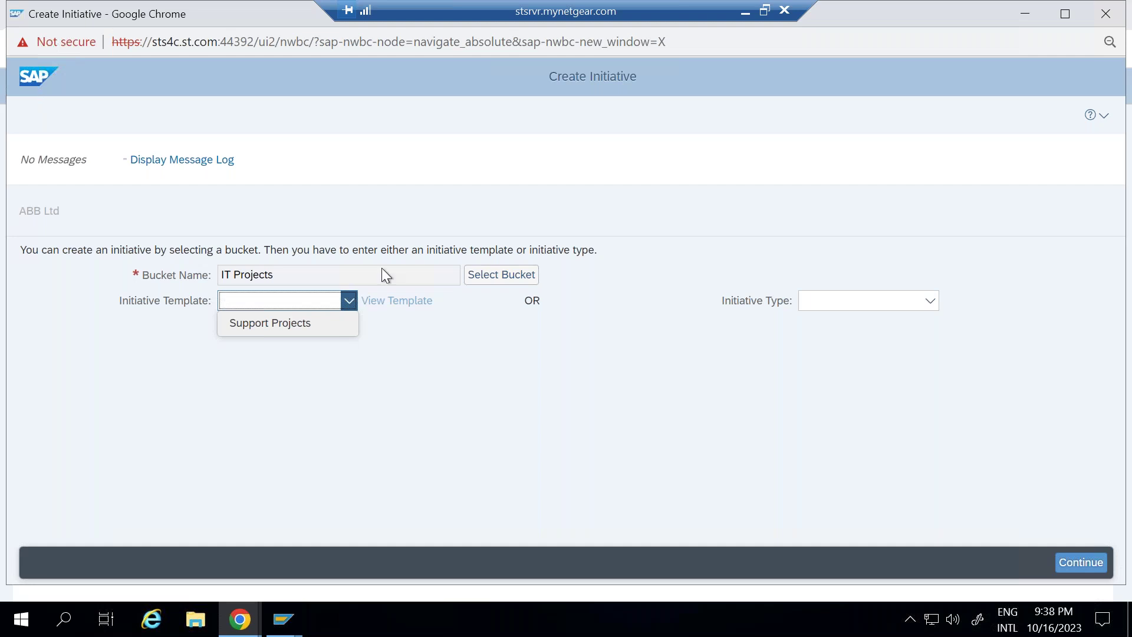
left_click(464, 158)
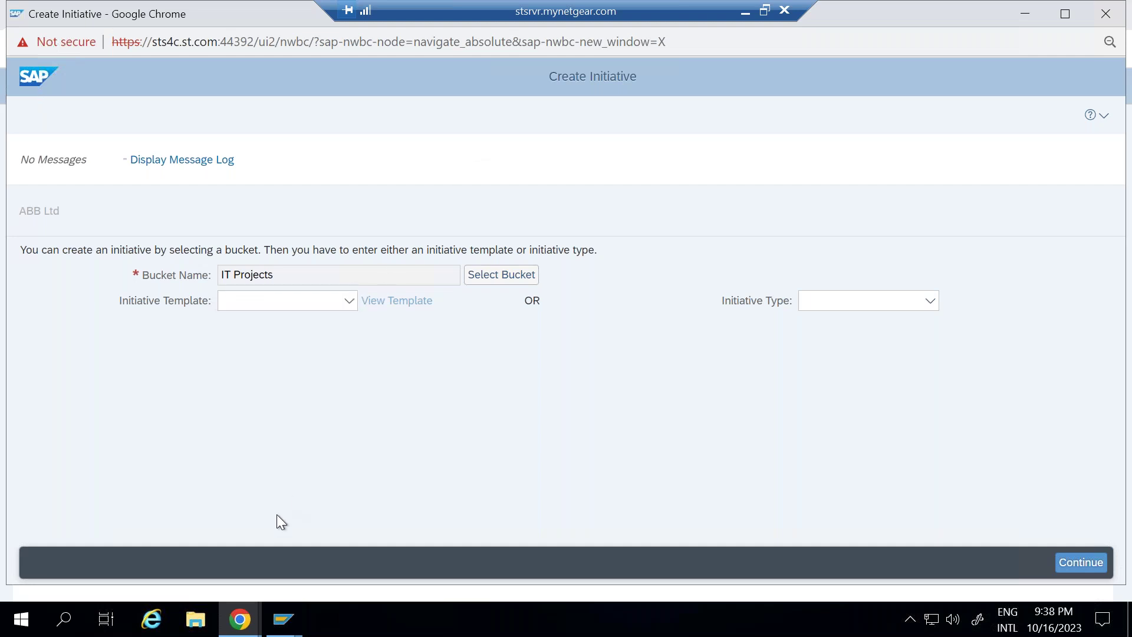
left_click(240, 620)
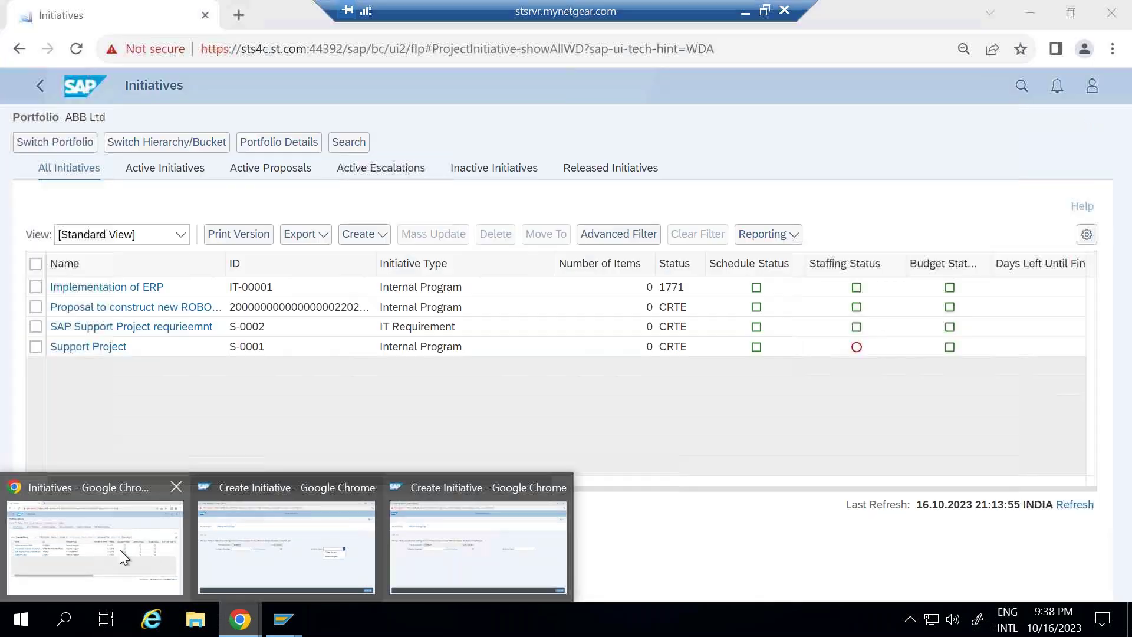
In Portfolio Management templates, set IT Implementation Project's status to Released and save it
left_click(119, 549)
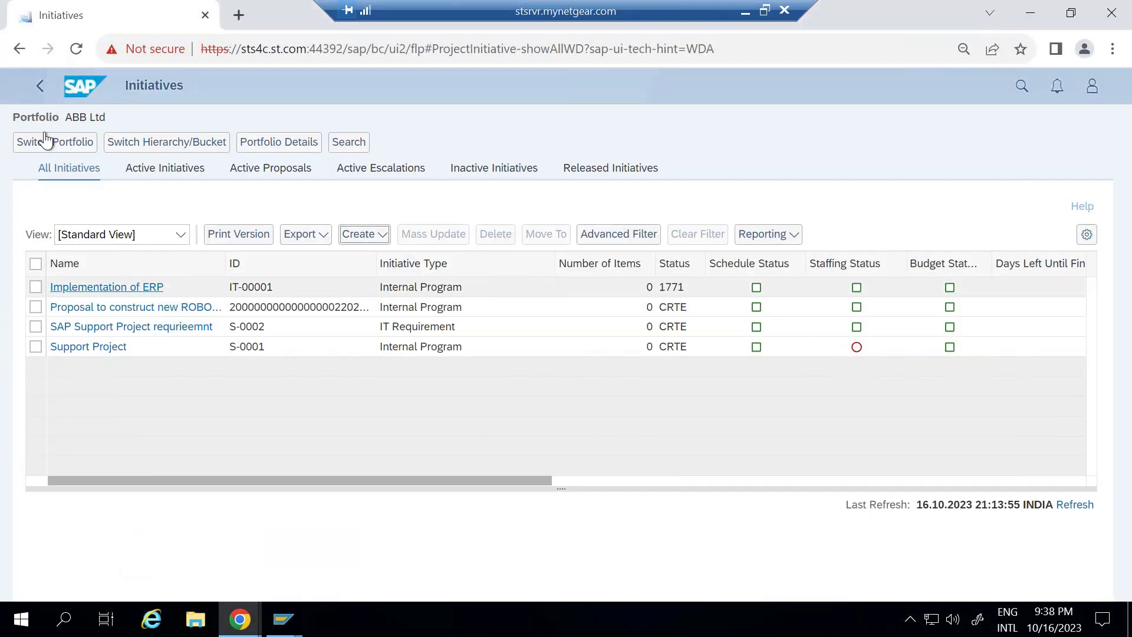
left_click(40, 86)
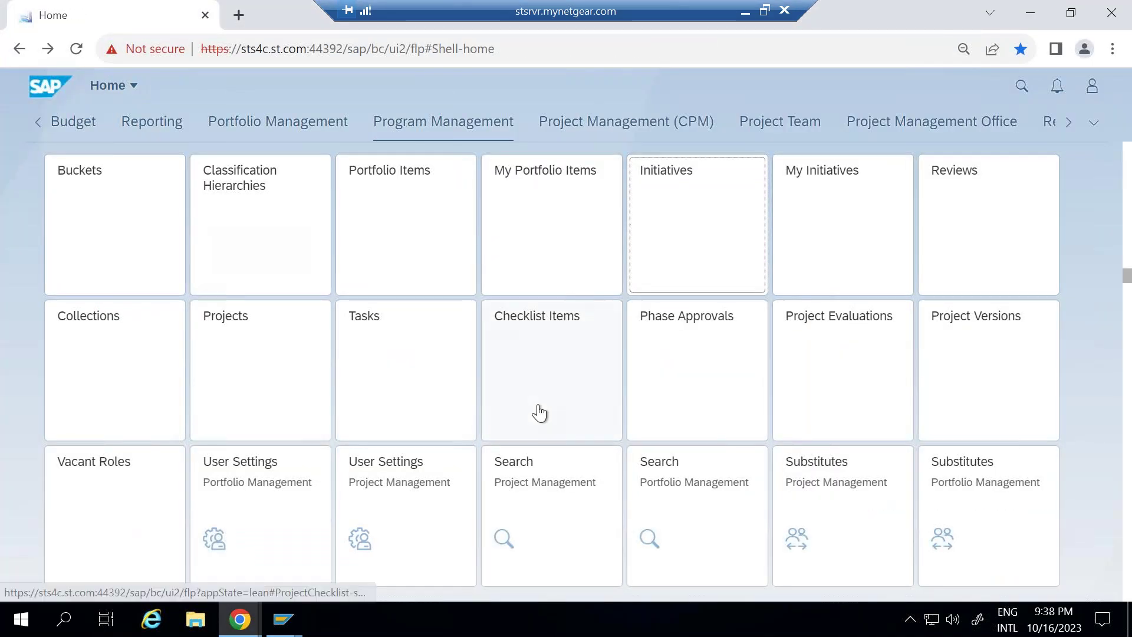
scroll(538, 412, "down", 7)
scroll(513, 235, "down", 7)
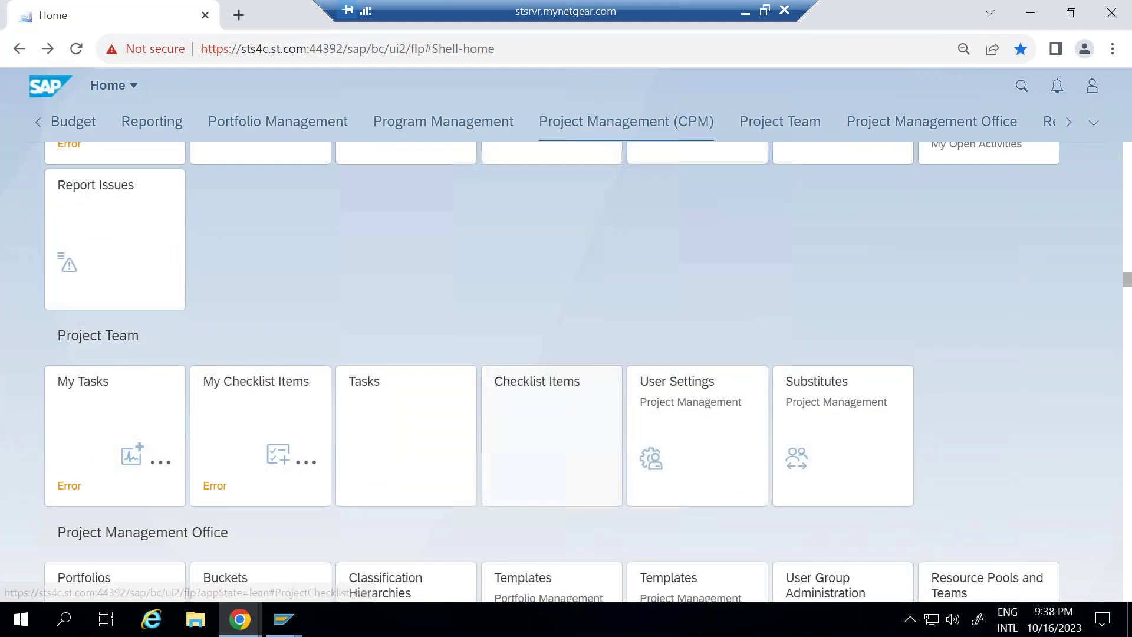
left_click(536, 332)
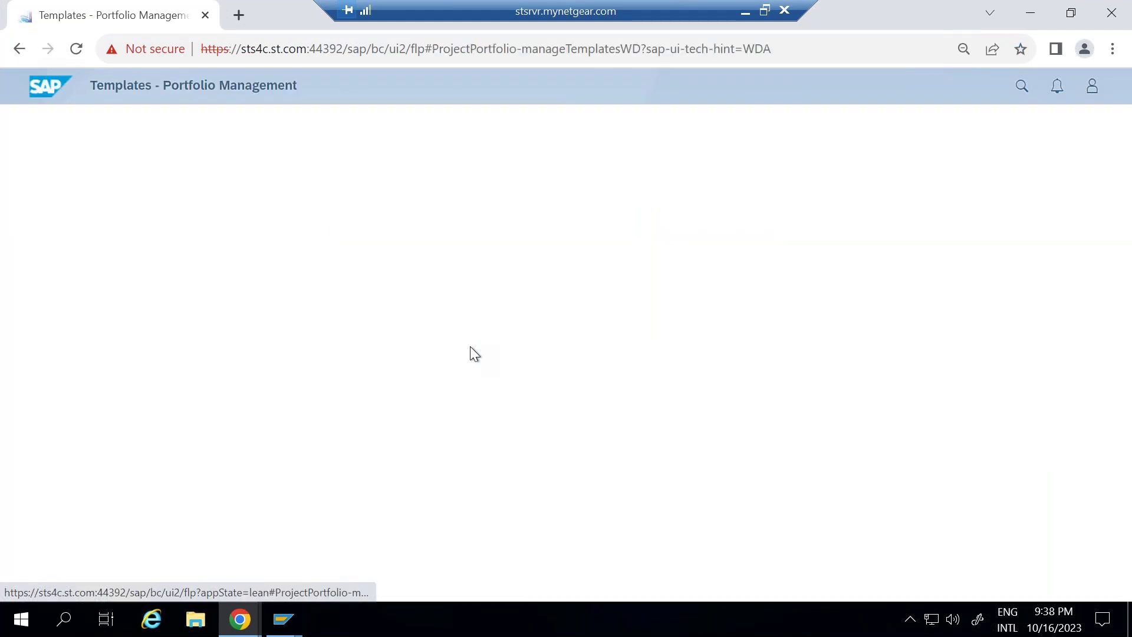
left_click(110, 333)
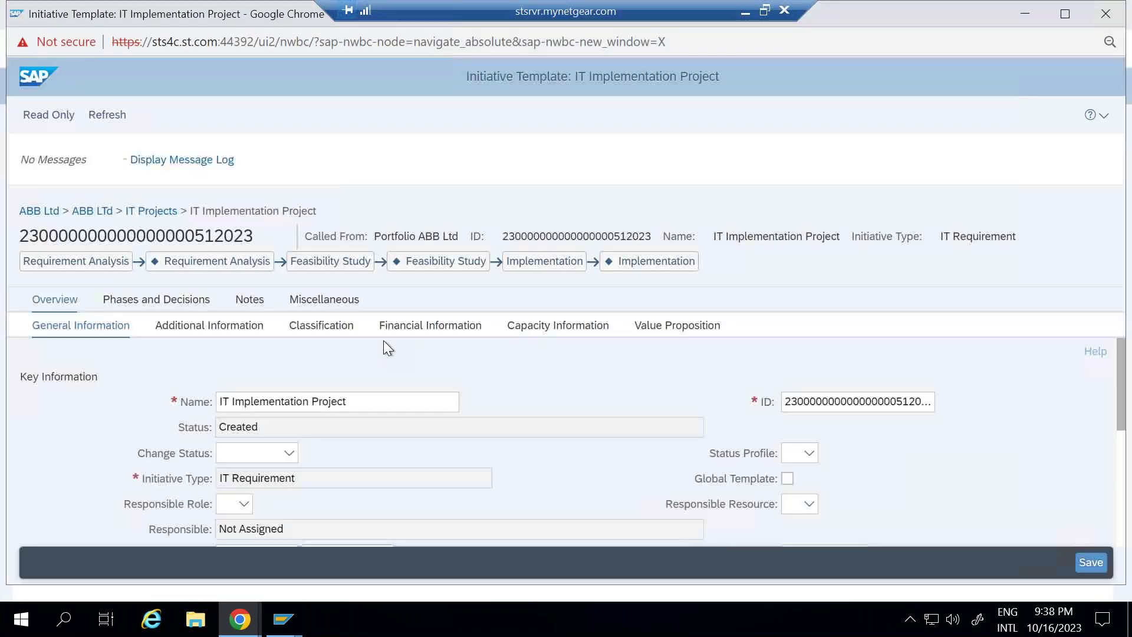
left_click(290, 455)
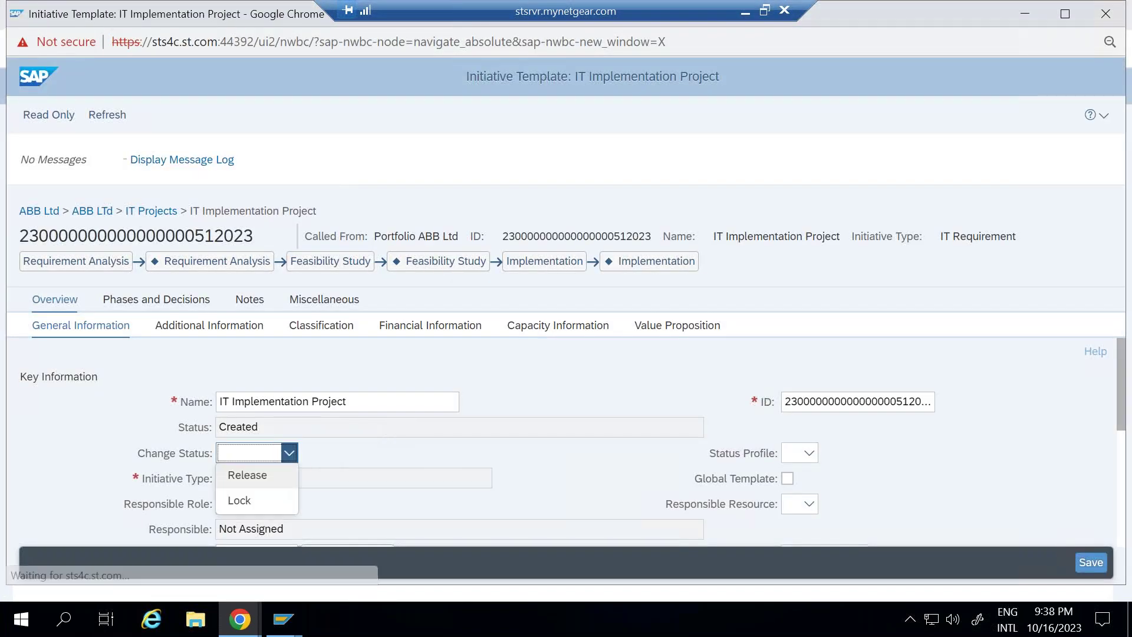
left_click(257, 476)
left_click(1092, 568)
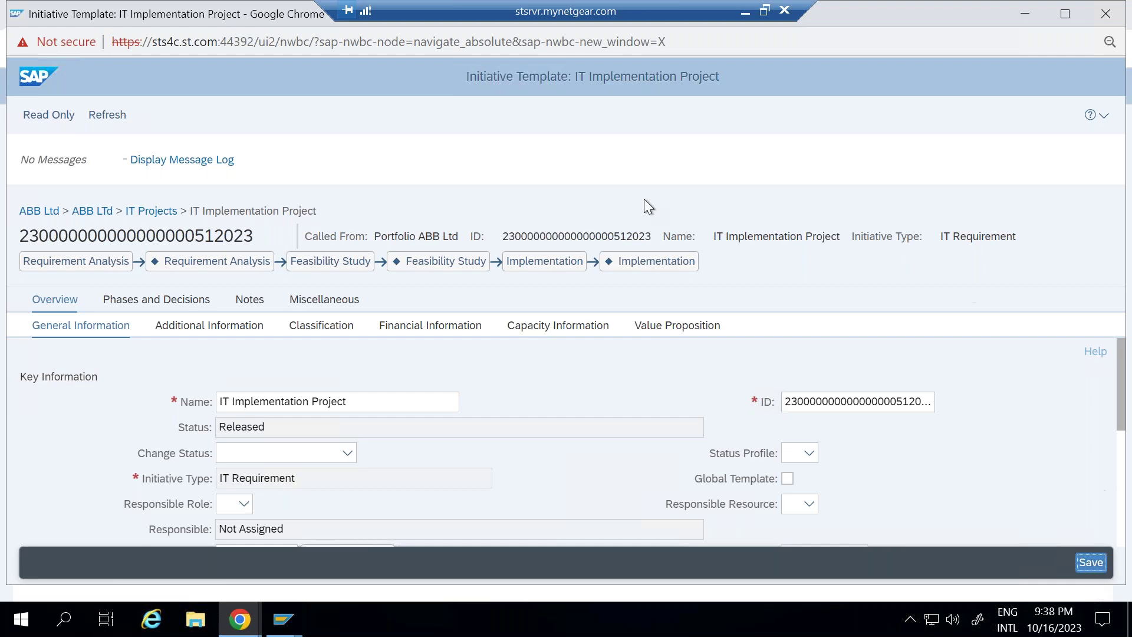
left_click(1105, 13)
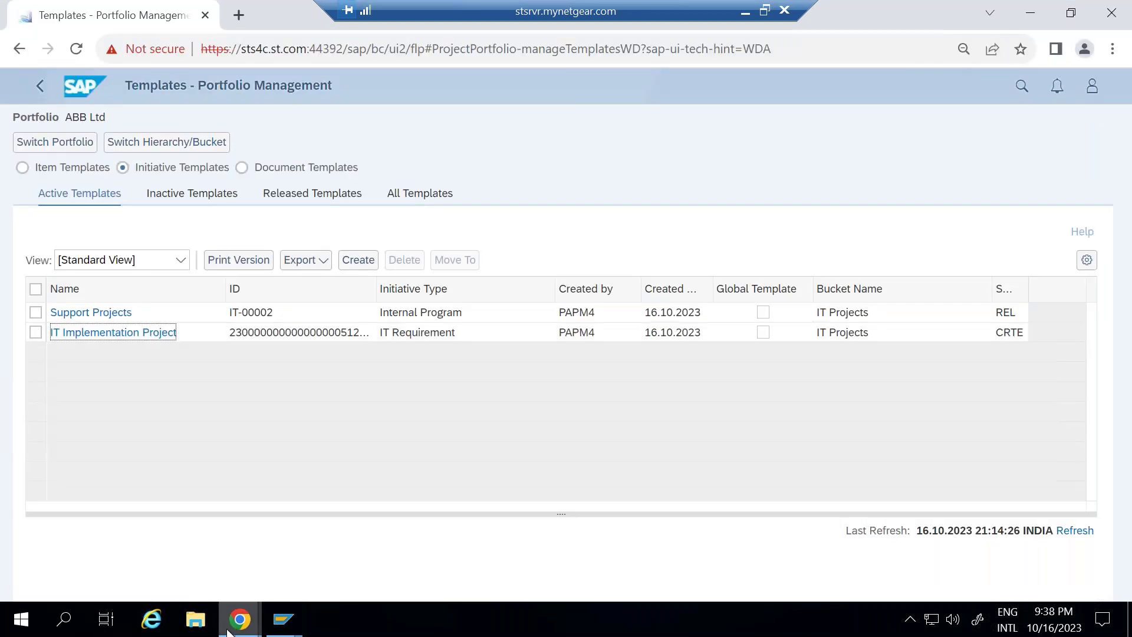
Close the two leftover Create Initiative windows
mouse_move(237, 626)
left_click(479, 564)
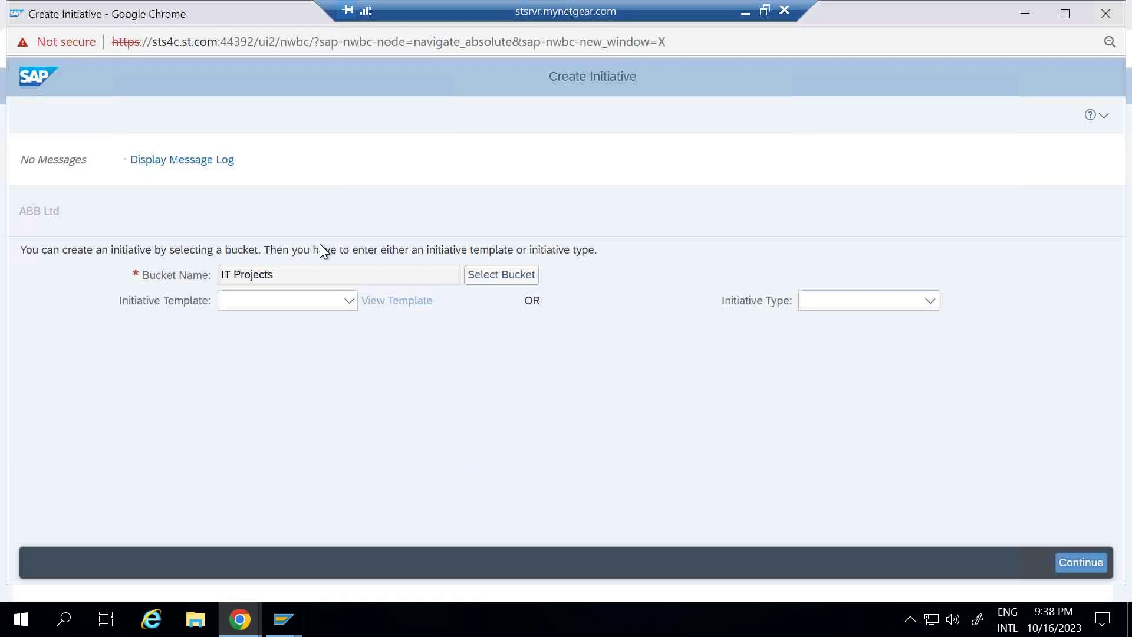
left_click(1105, 13)
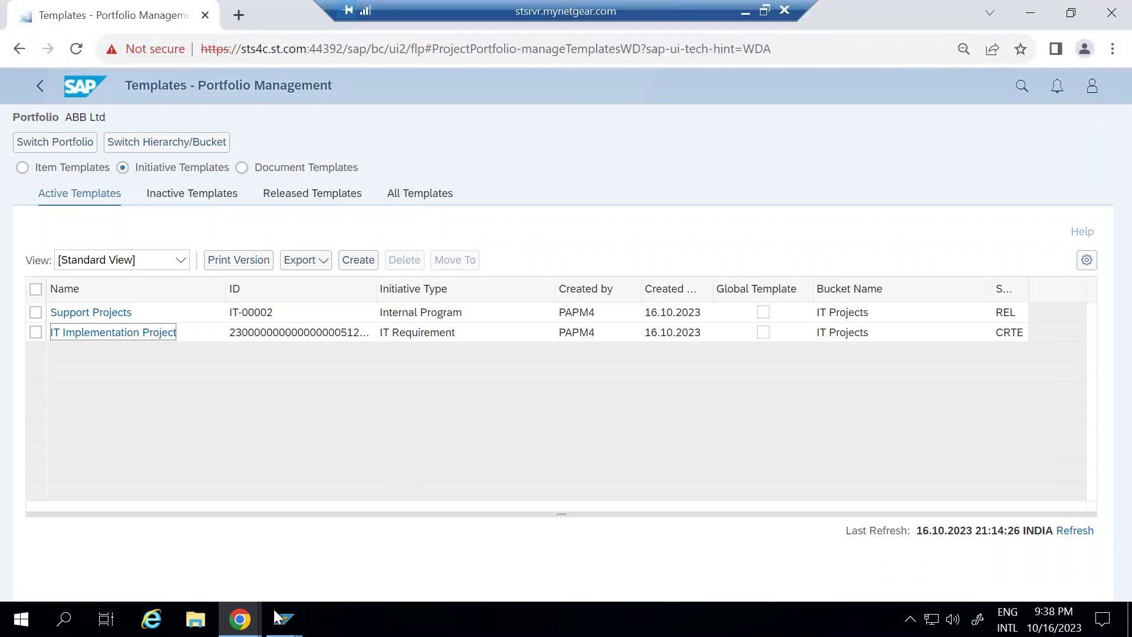
mouse_move(239, 625)
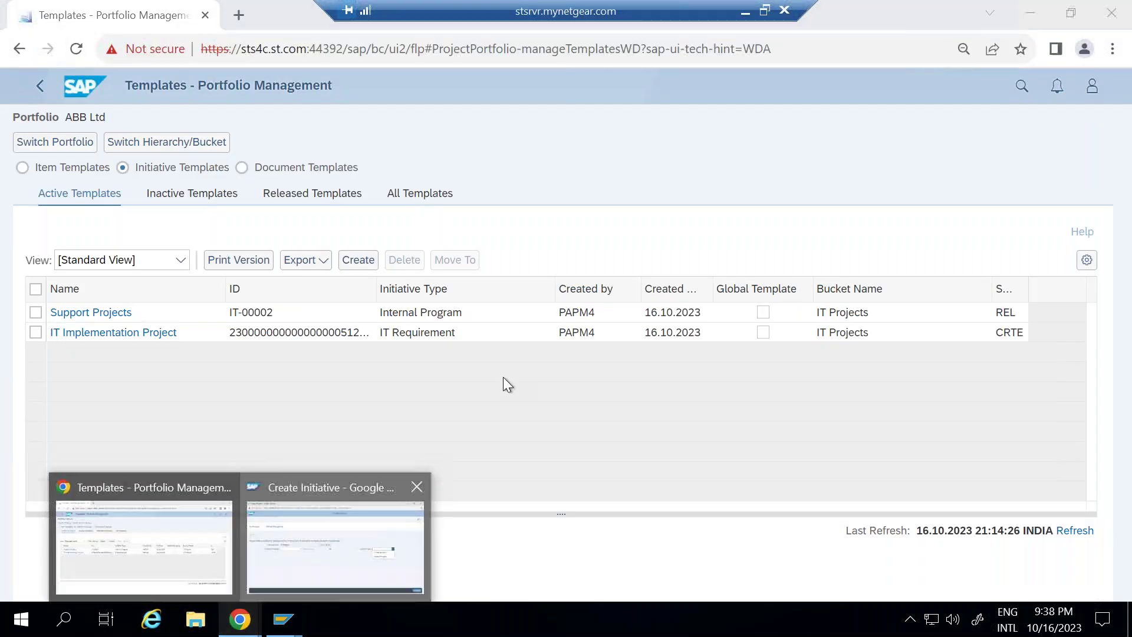
left_click(380, 519)
left_click(1105, 13)
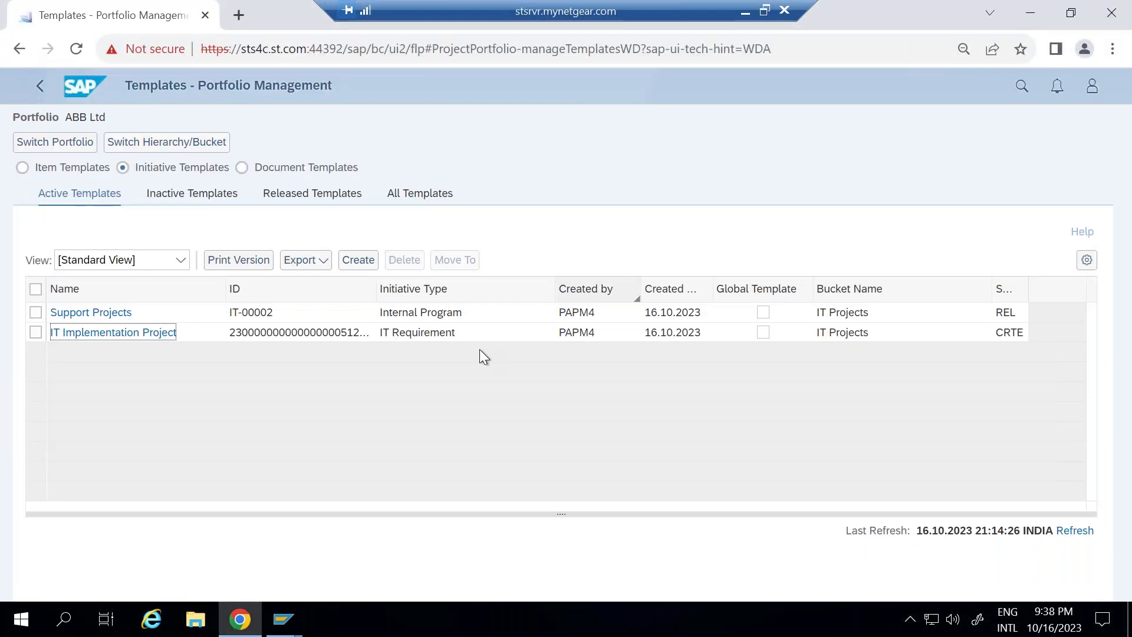
From the launchpad home, open Initiatives and start creating a single new initiative
left_click(40, 86)
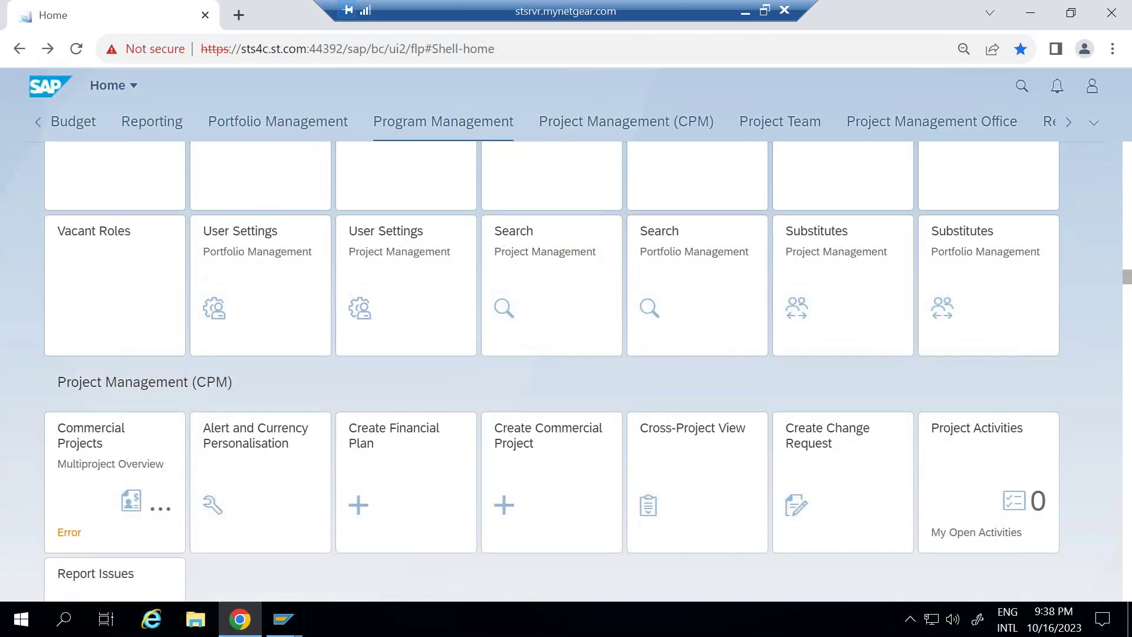
left_click(680, 248)
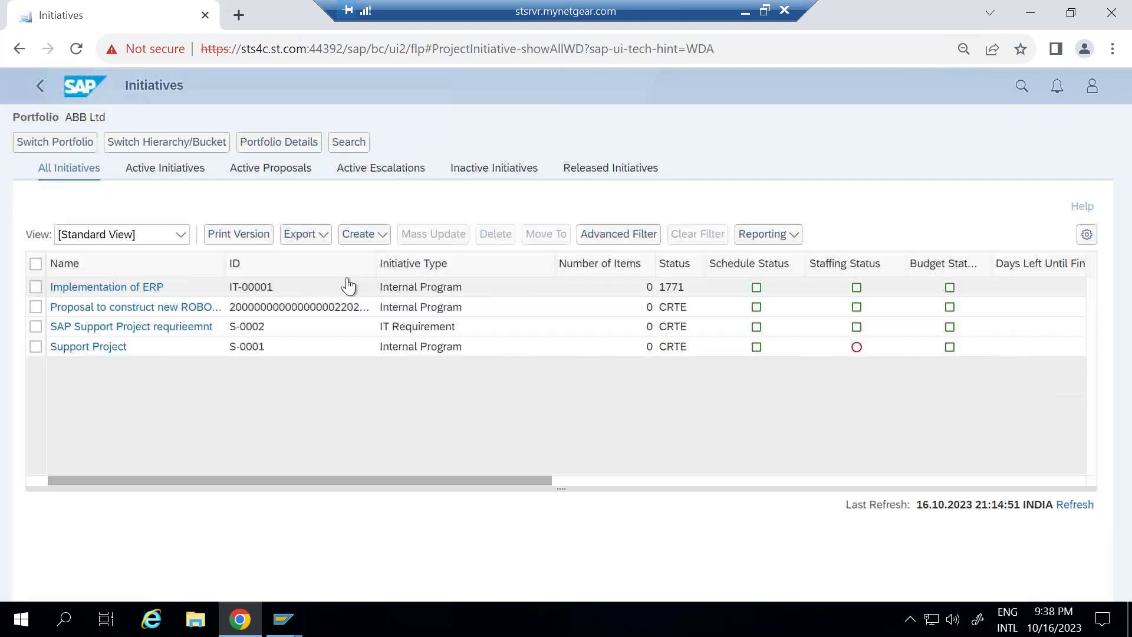
left_click(364, 234)
left_click(386, 256)
Set the bucket to IT Projects and the initiative template to IT Implementation Project
left_click(479, 280)
left_click(370, 337)
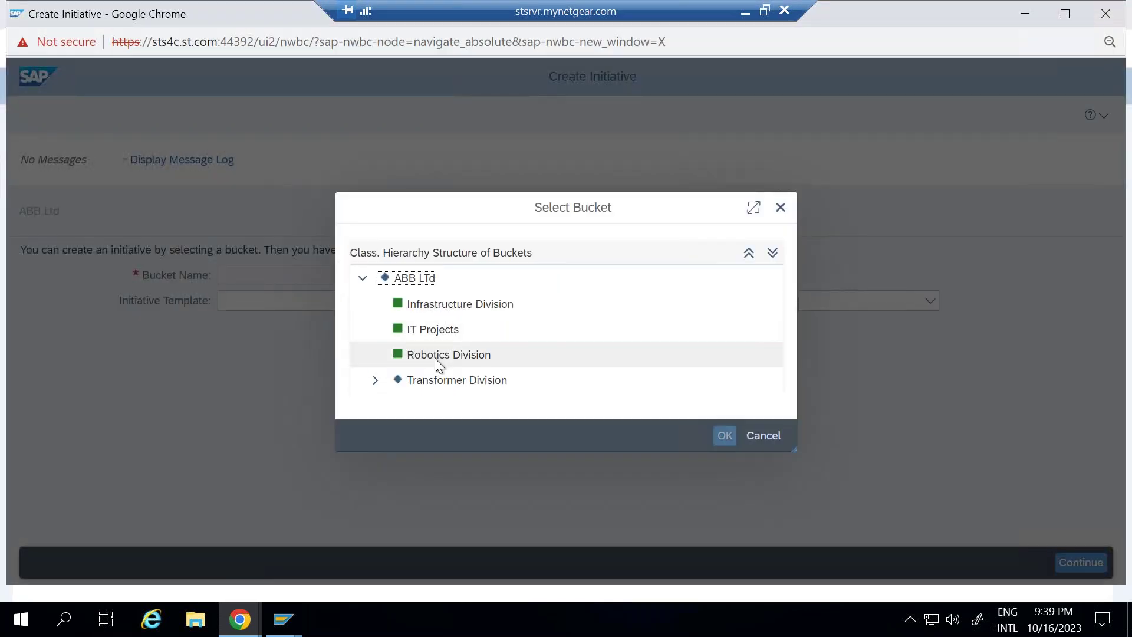
left_click(437, 334)
left_click(717, 429)
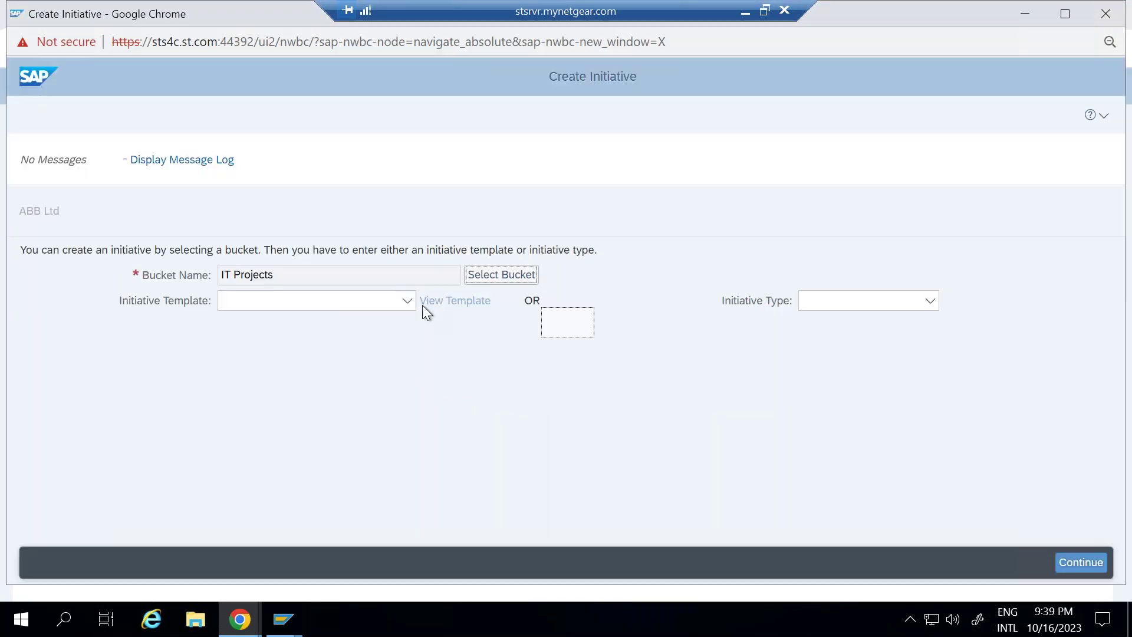
left_click(393, 300)
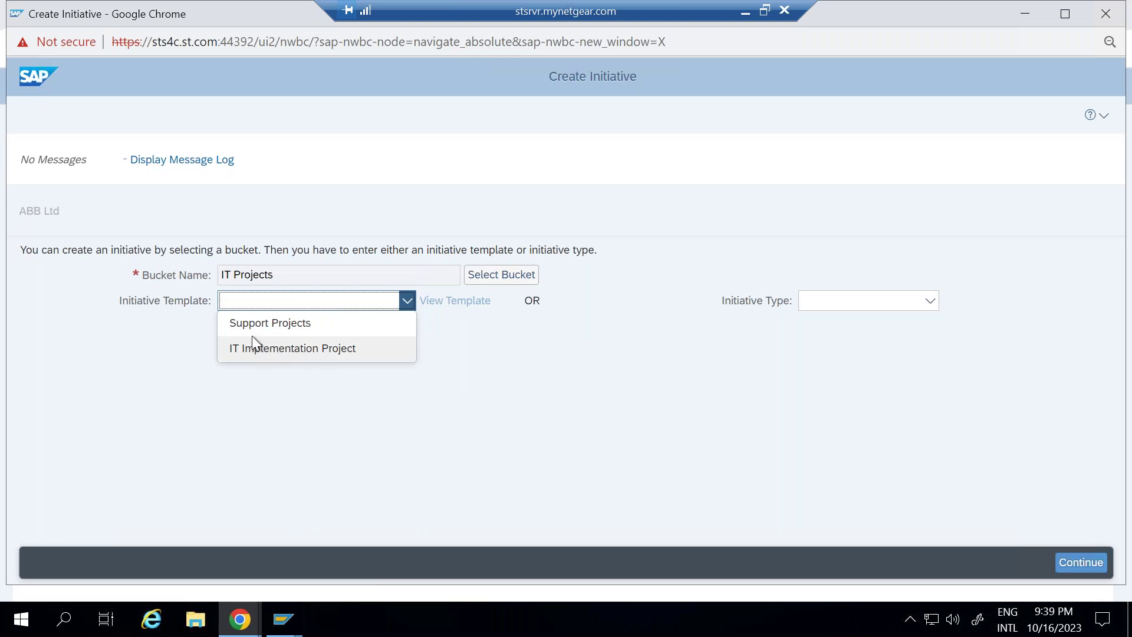
left_click(296, 348)
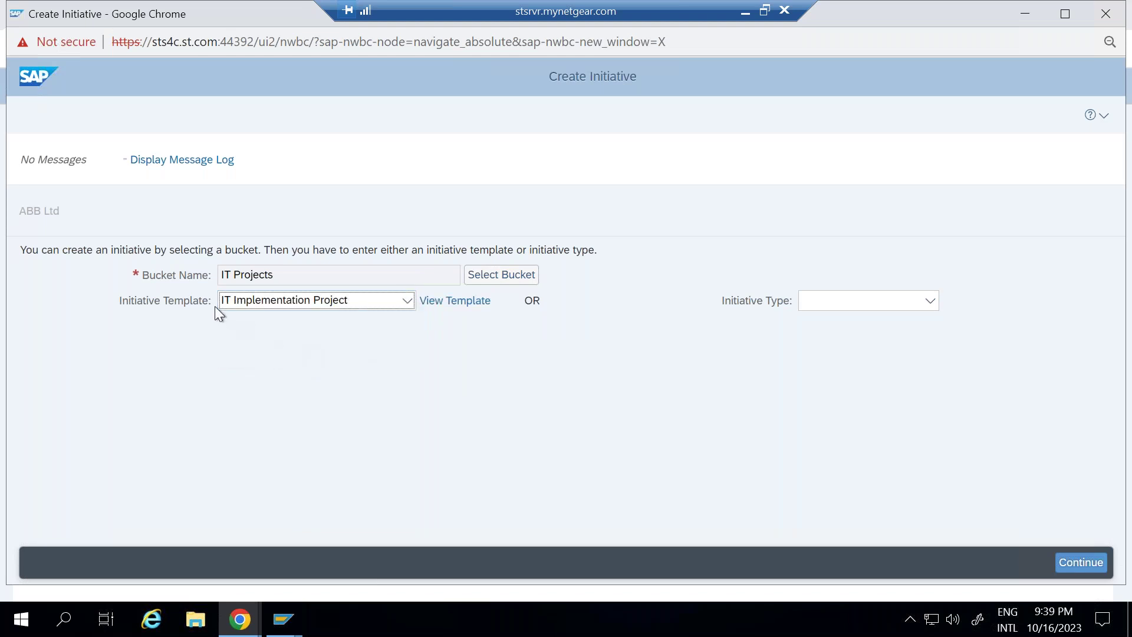